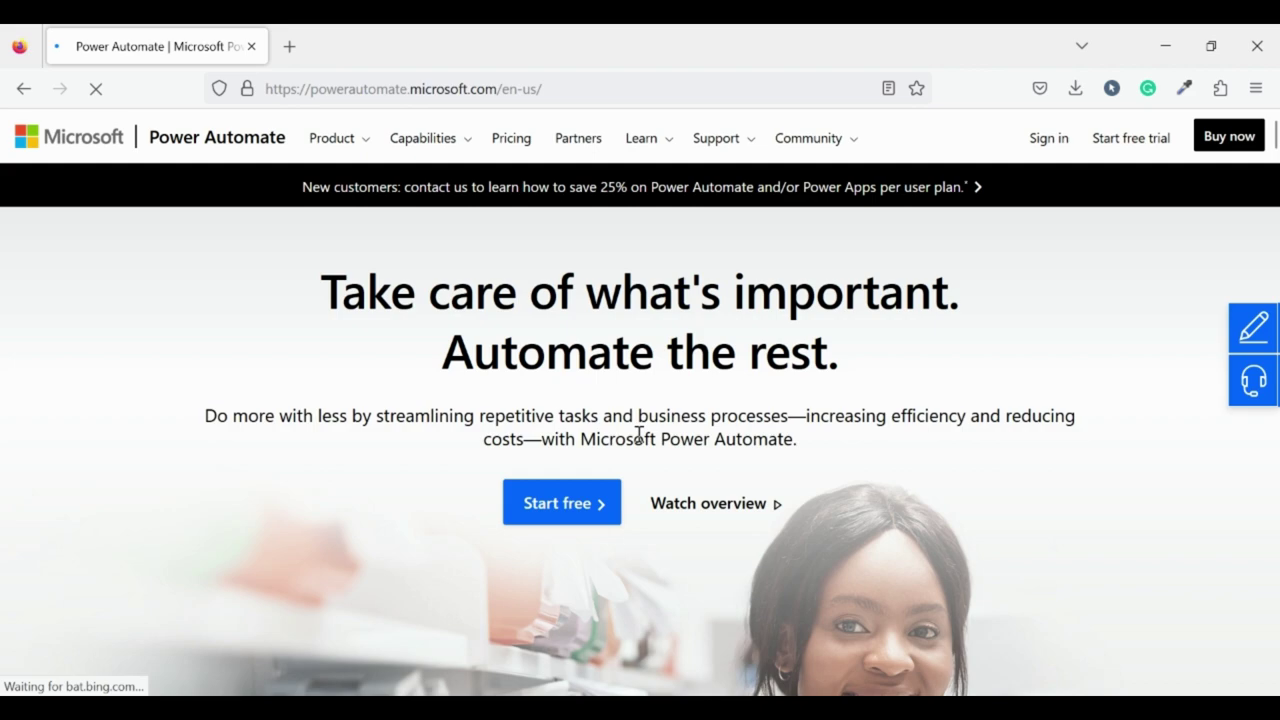
Review the Power Automate product page's features and its desktop, mobile, web and Teams options, and start the free offer.
scroll(636, 430, down, 2)
scroll(641, 441, down, 15)
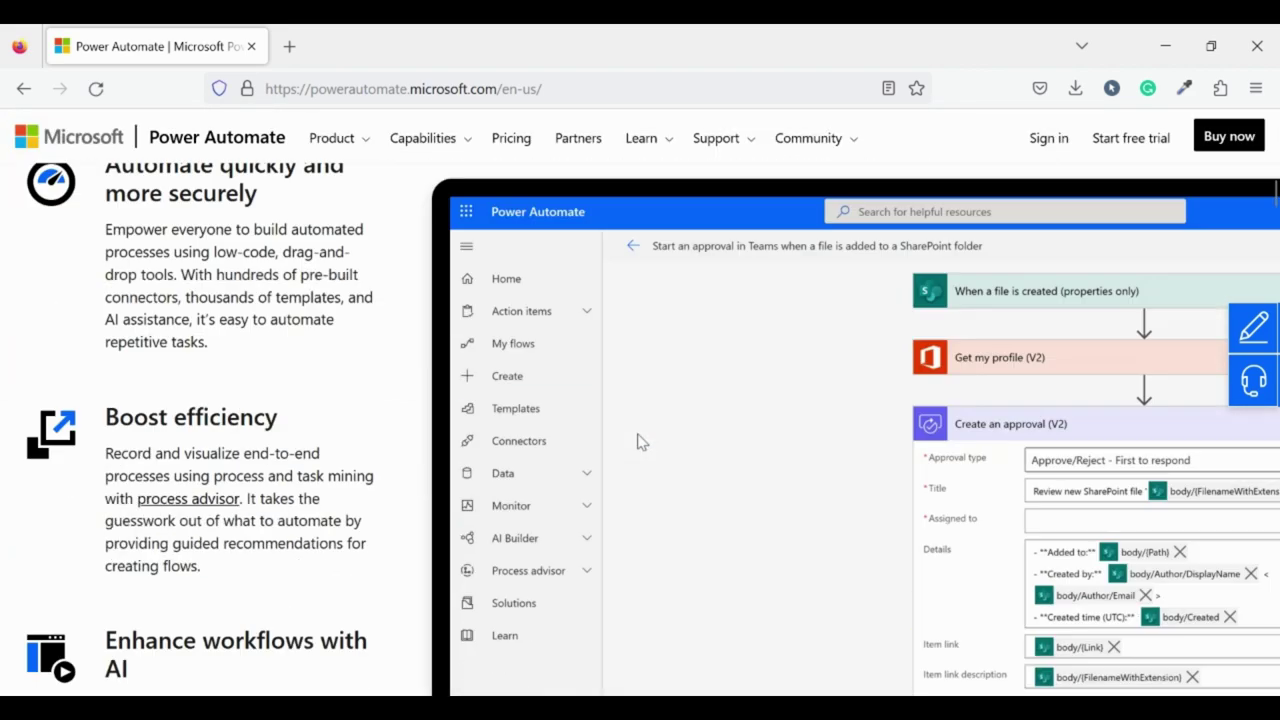
scroll(641, 441, down, 5)
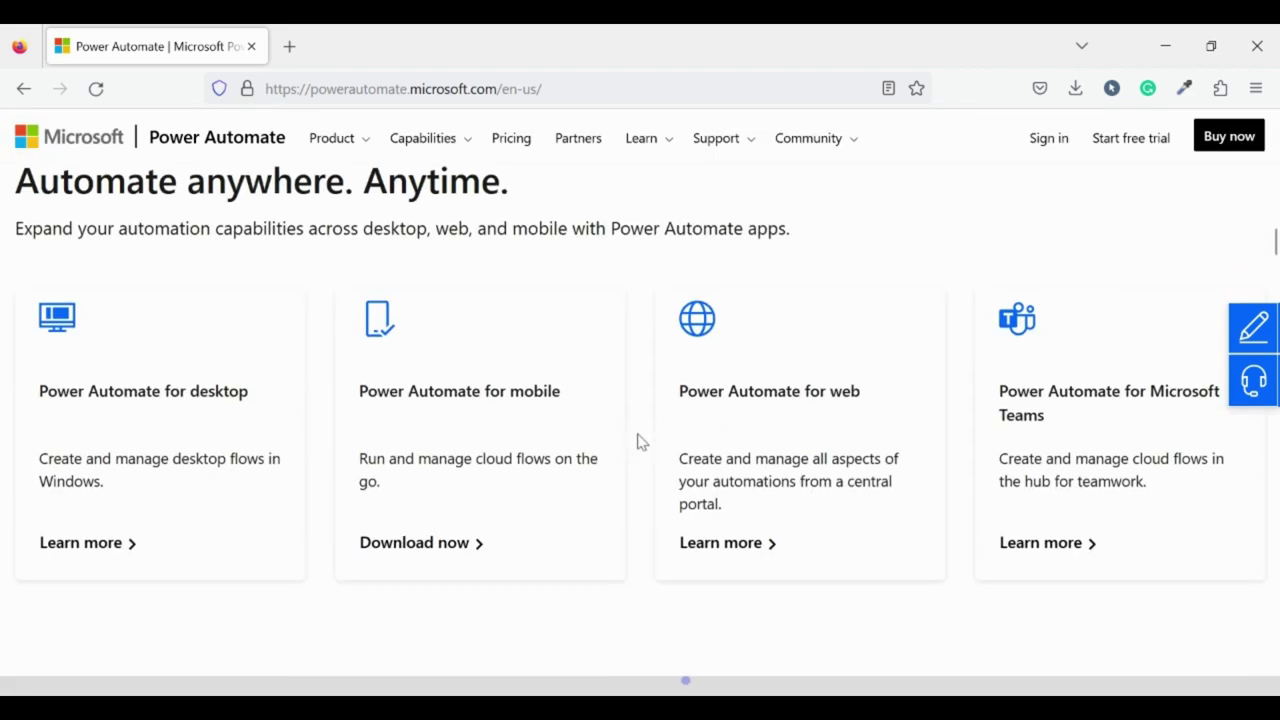
scroll(641, 441, up, 1)
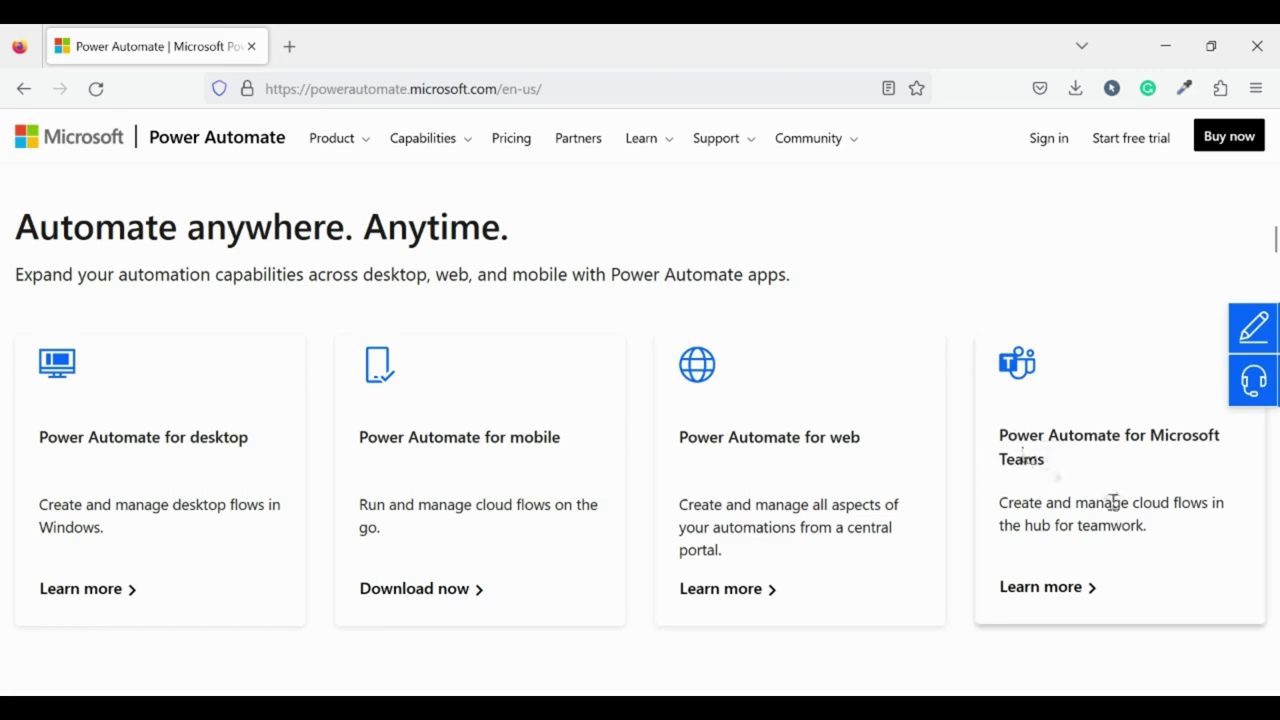
scroll(925, 445, up, 20)
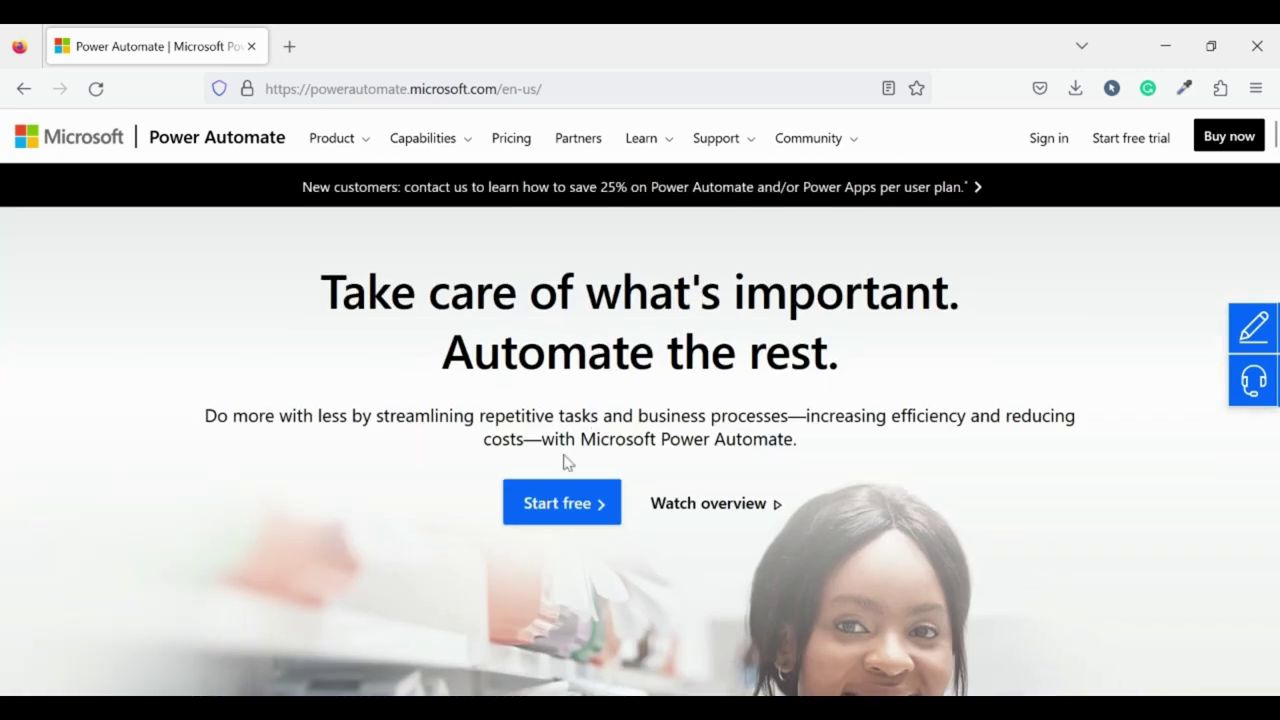
click(563, 503)
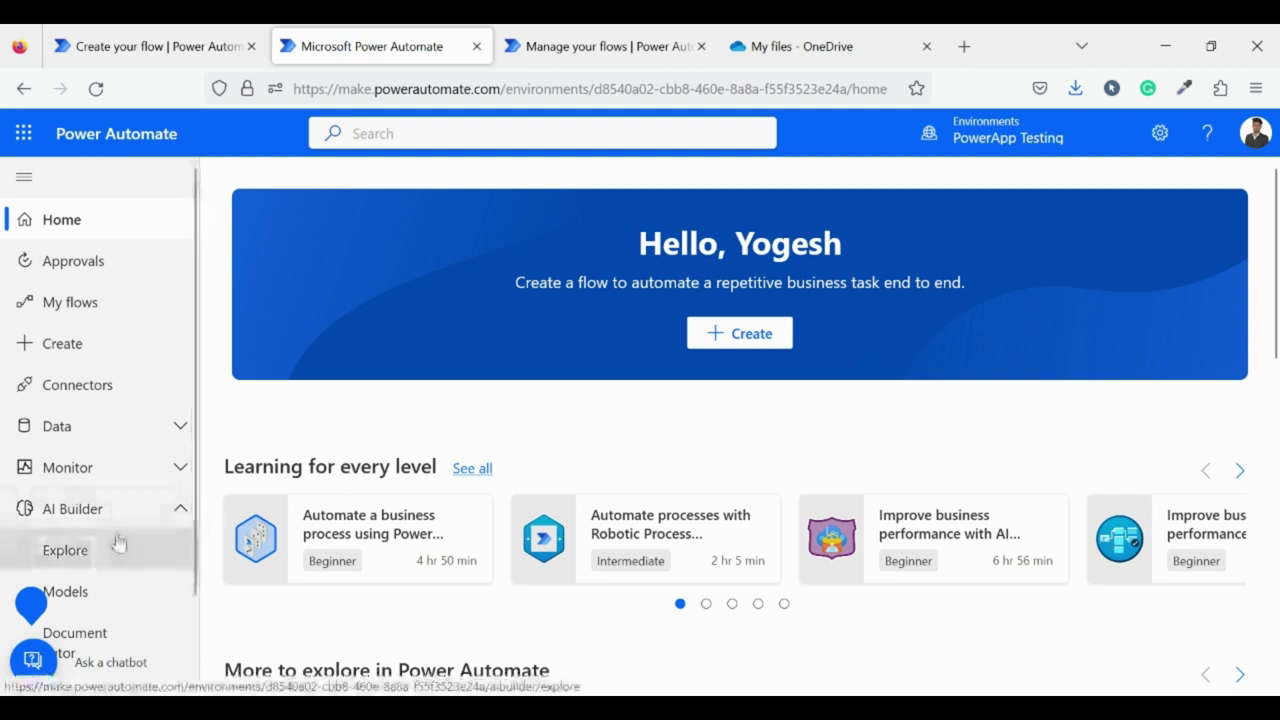
Open the AI Builder Explore page at the AI capabilities for each data type.
scroll(118, 543, down, 2)
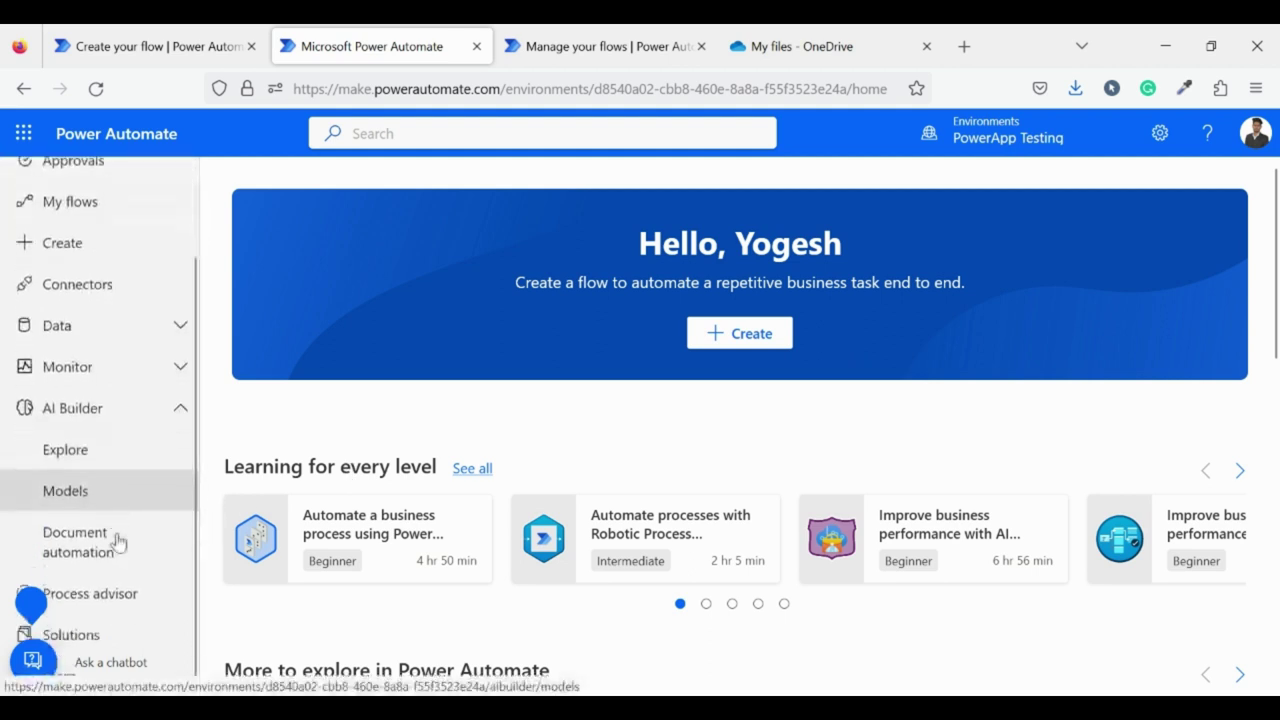
click(152, 470)
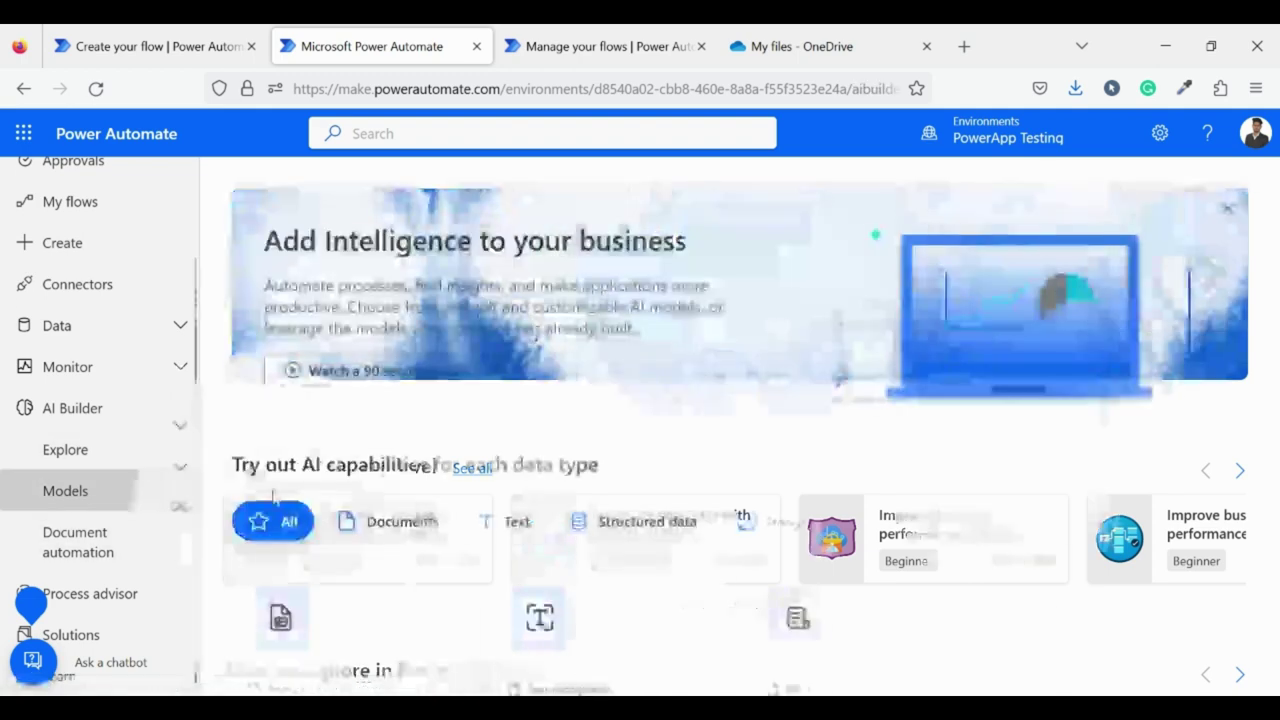
scroll(460, 457, down, 3)
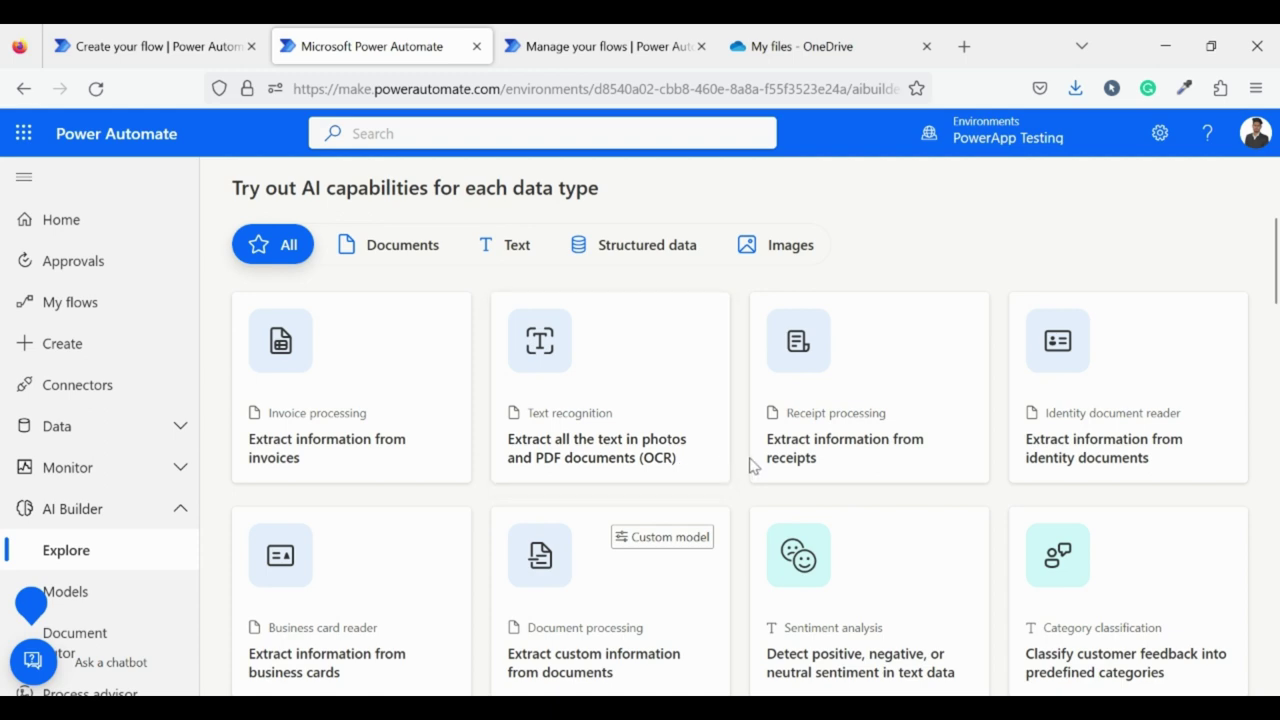
Look through the AI Builder capabilities, tutorials, case studies, how-to videos and customer stories.
scroll(785, 457, down, 4)
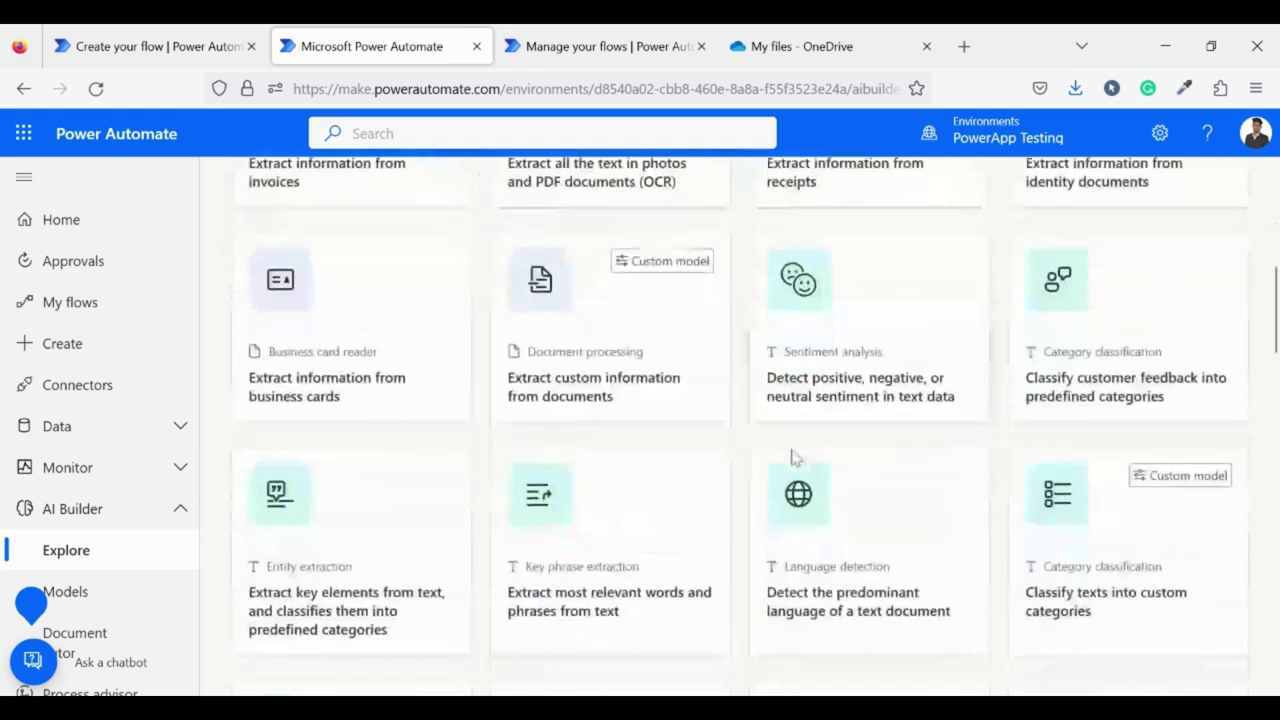
scroll(793, 457, down, 4)
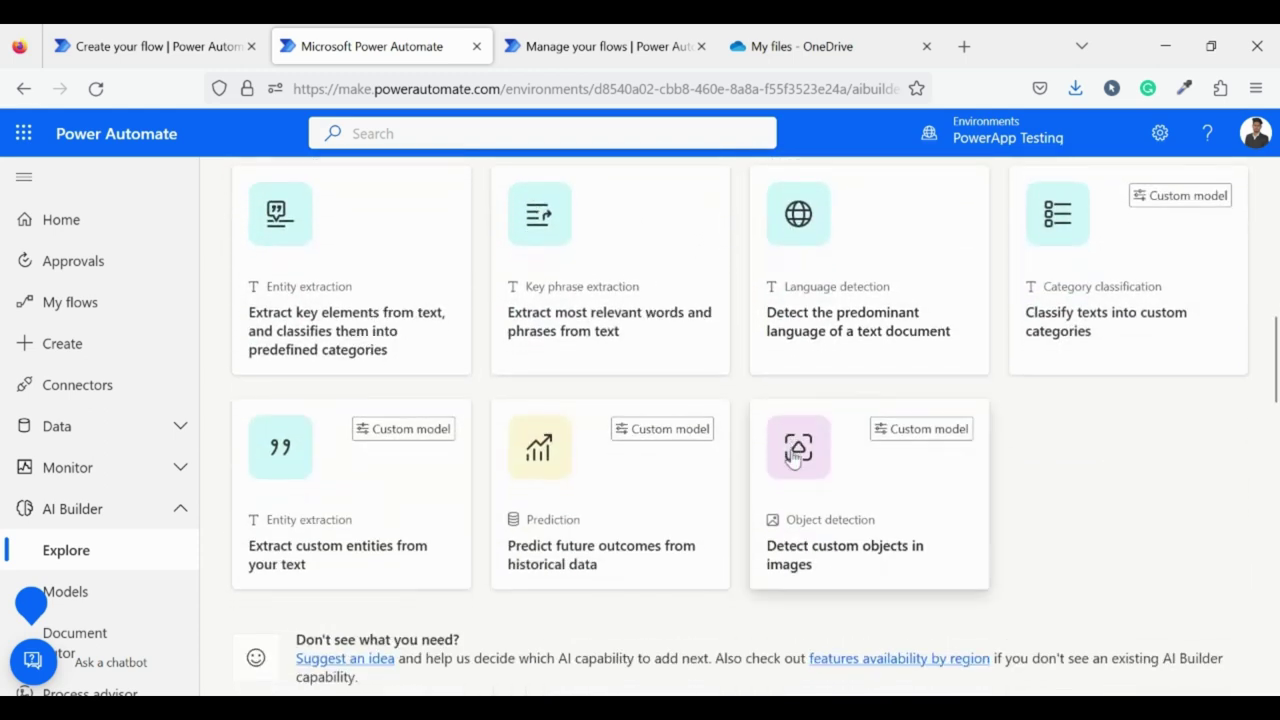
scroll(793, 457, down, 1)
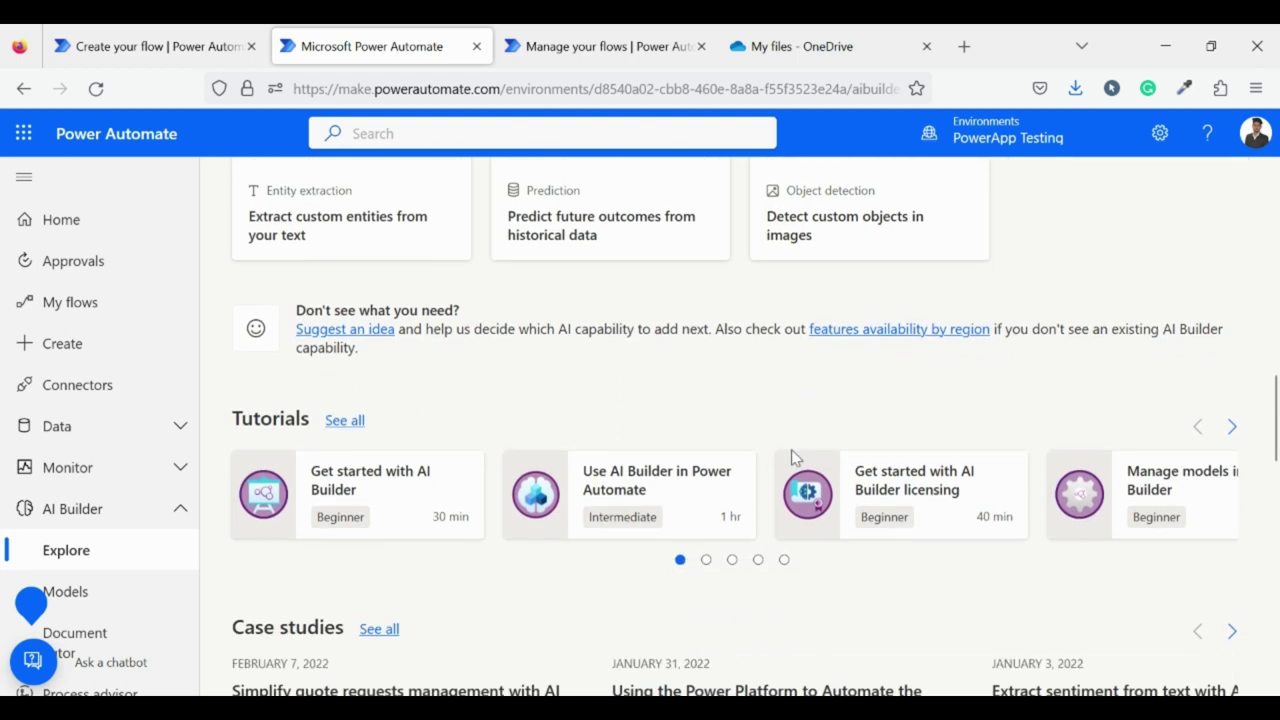
scroll(793, 457, down, 3)
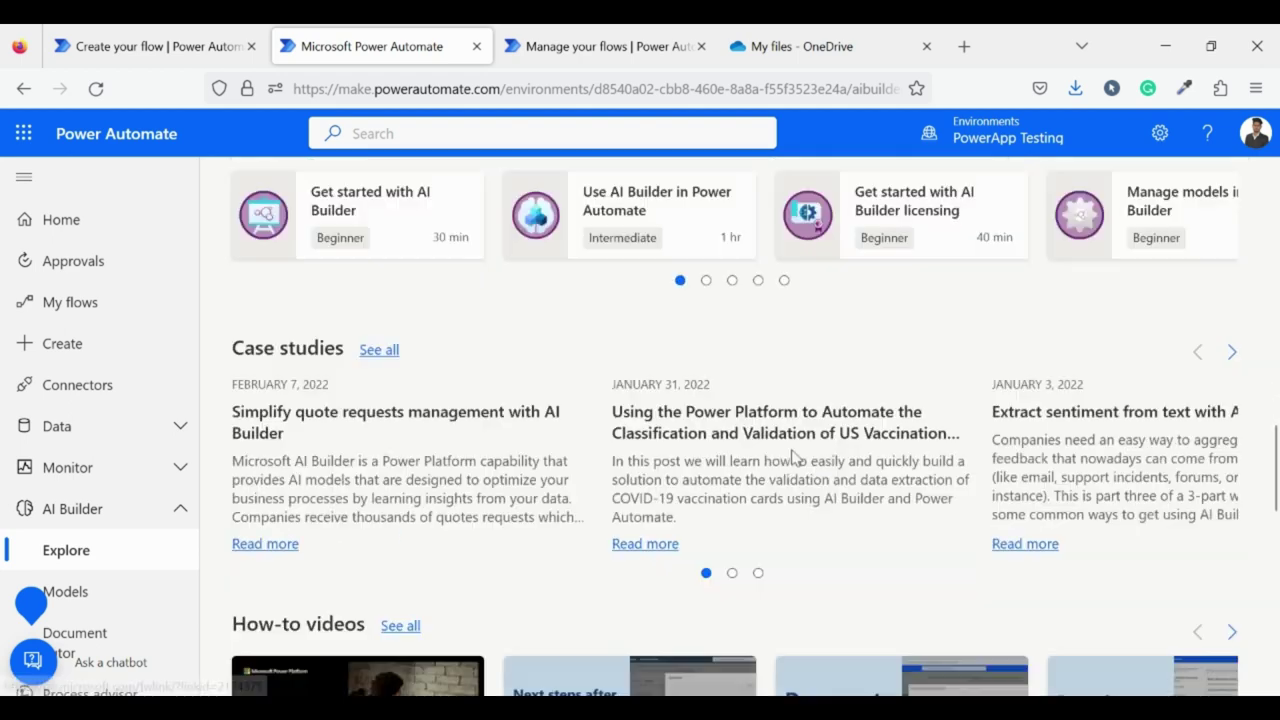
scroll(793, 457, down, 5)
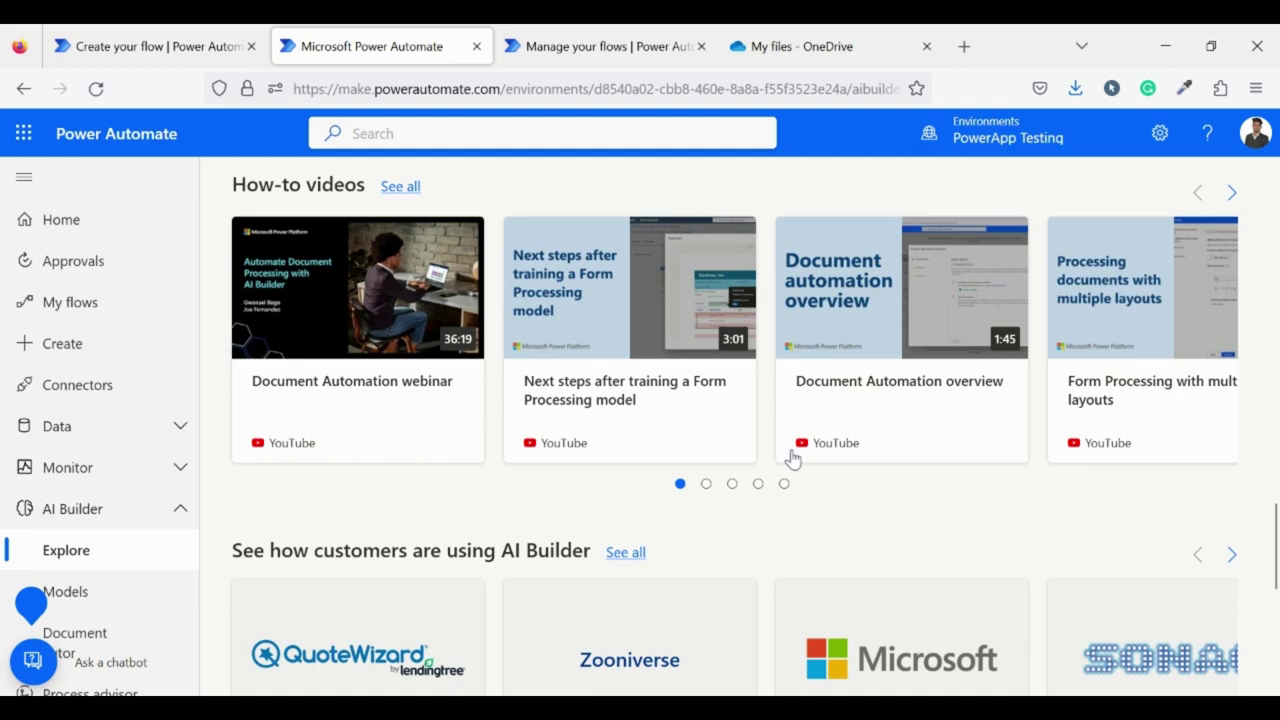
scroll(793, 457, down, 1)
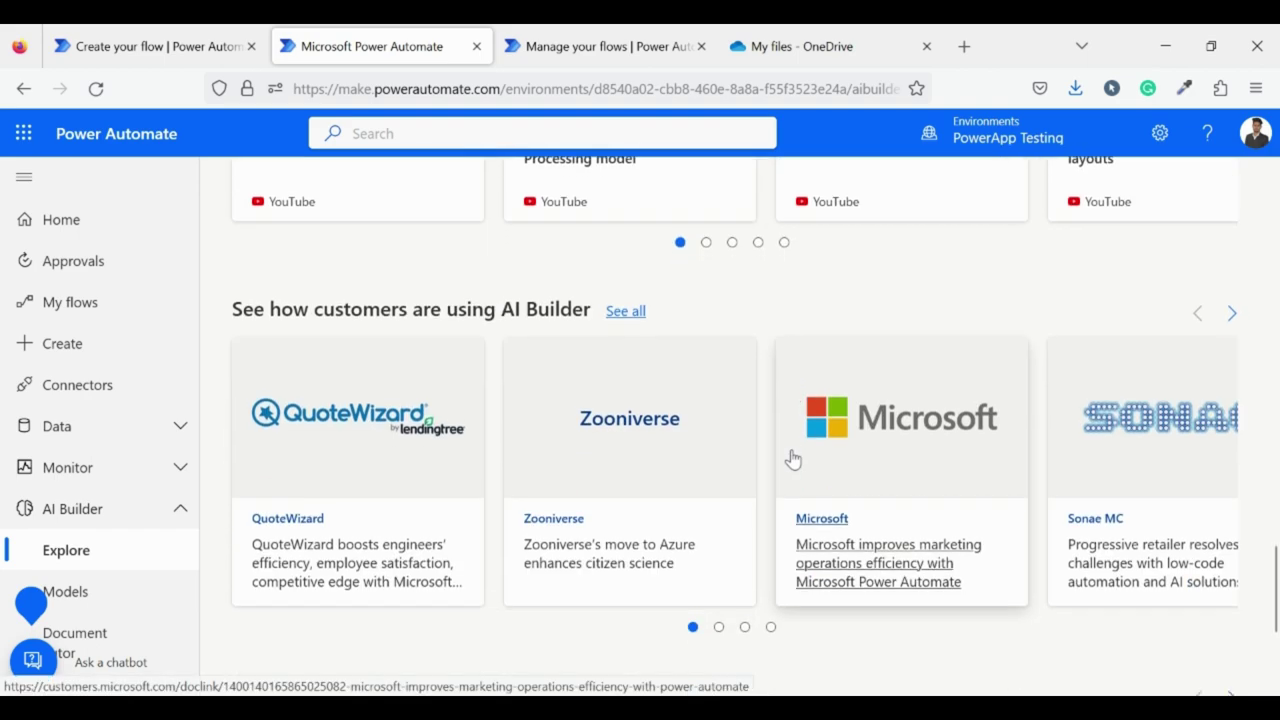
scroll(793, 457, up, 15)
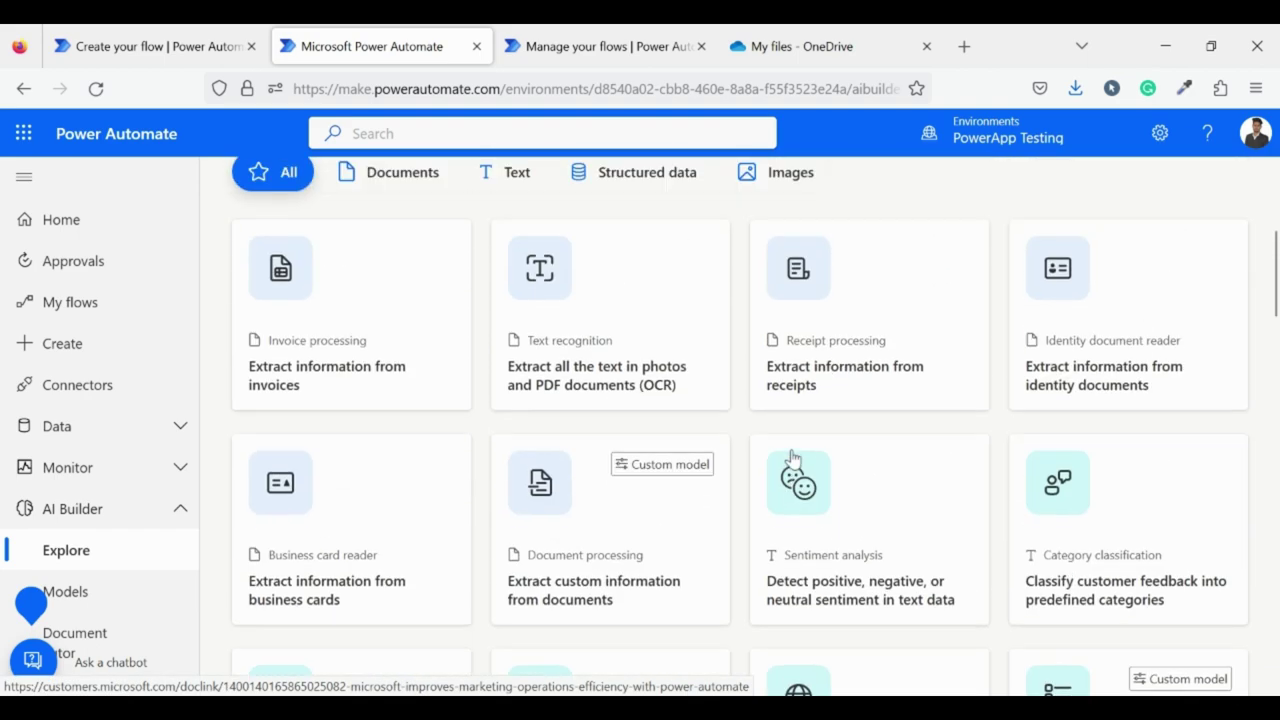
scroll(655, 458, down, 1)
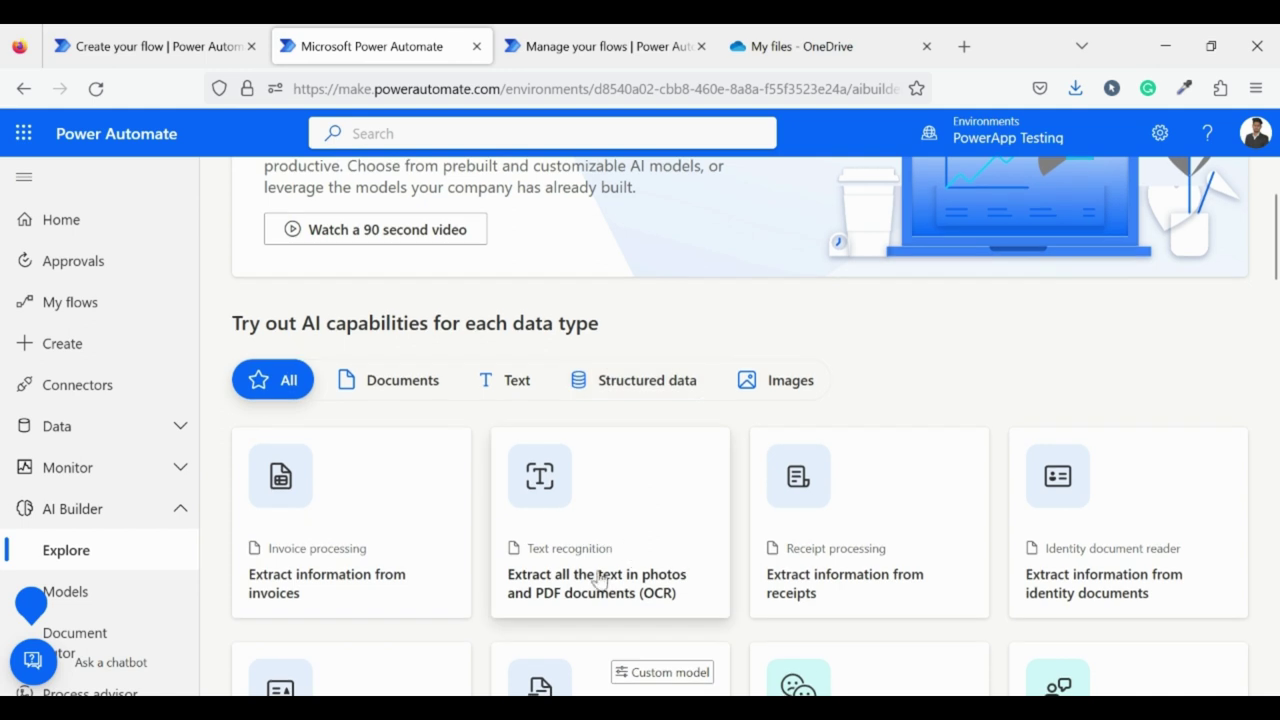
Open the text recognition capability for photos and PDF documents (OCR) and read its description.
click(580, 603)
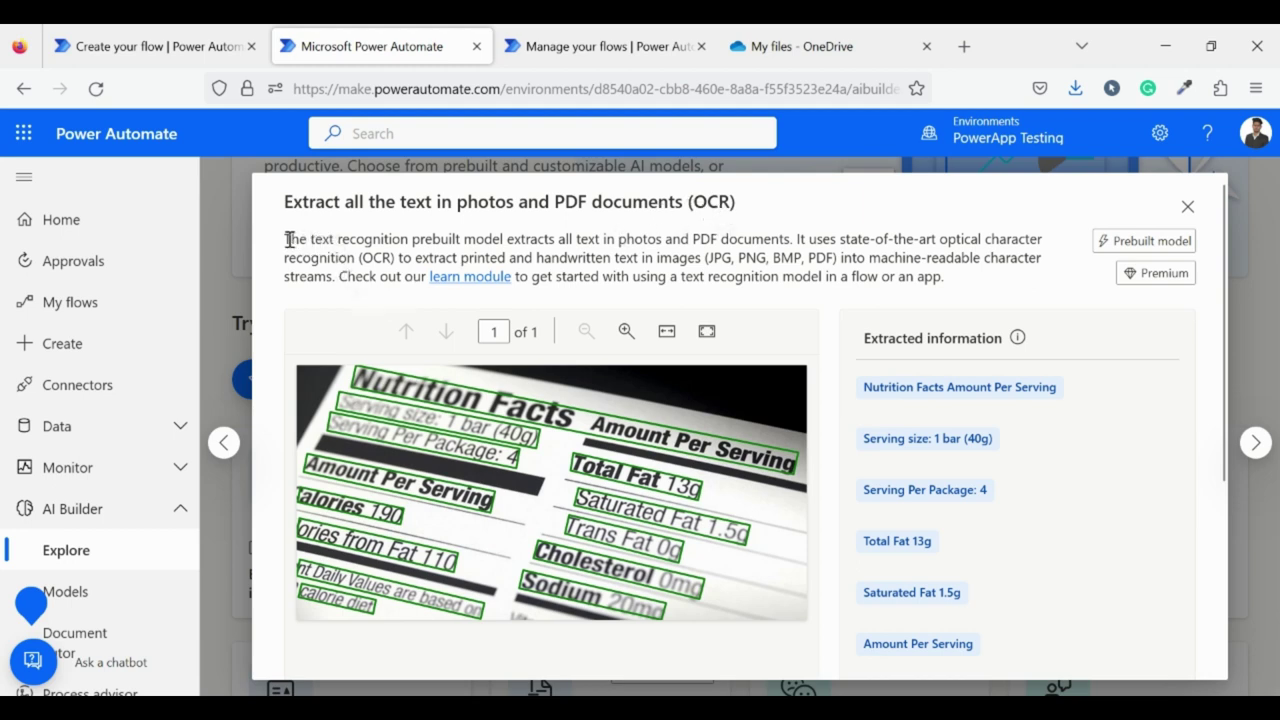
drag(284, 245, 933, 285)
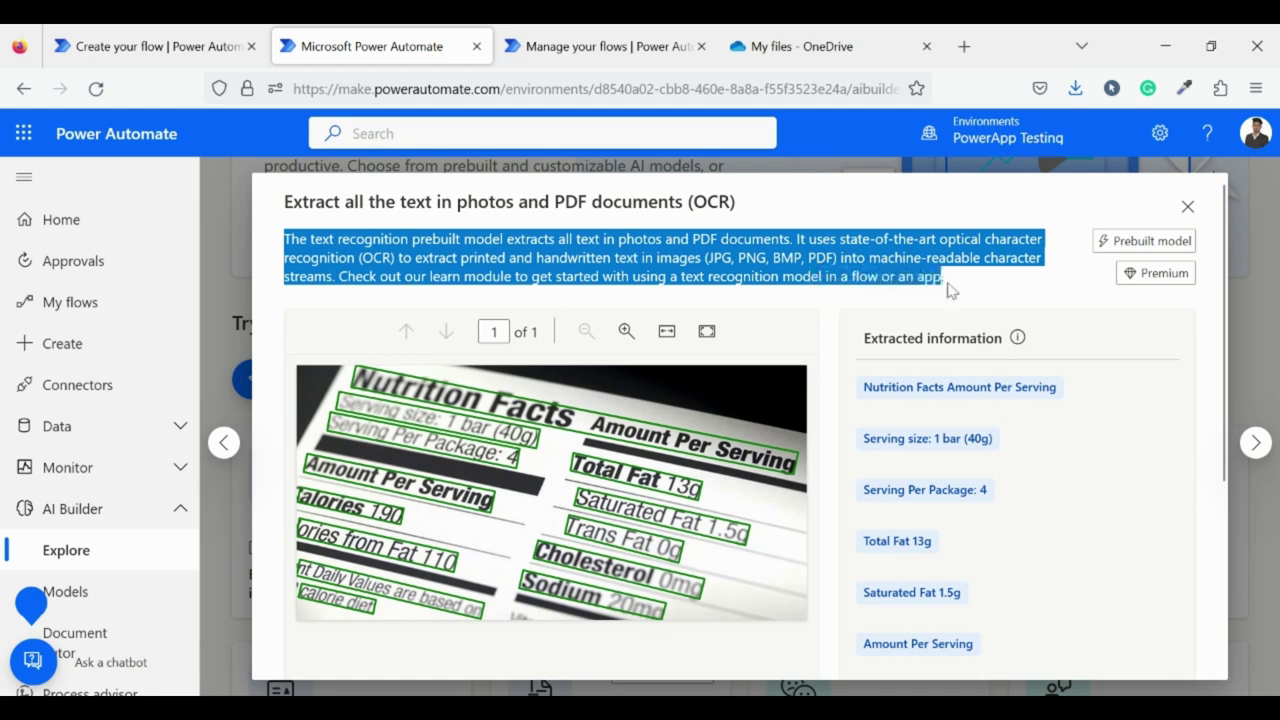
click(987, 282)
Examine the text regions in the nutrition facts sample image and compare them with the extracted information list.
scroll(935, 456, down, 2)
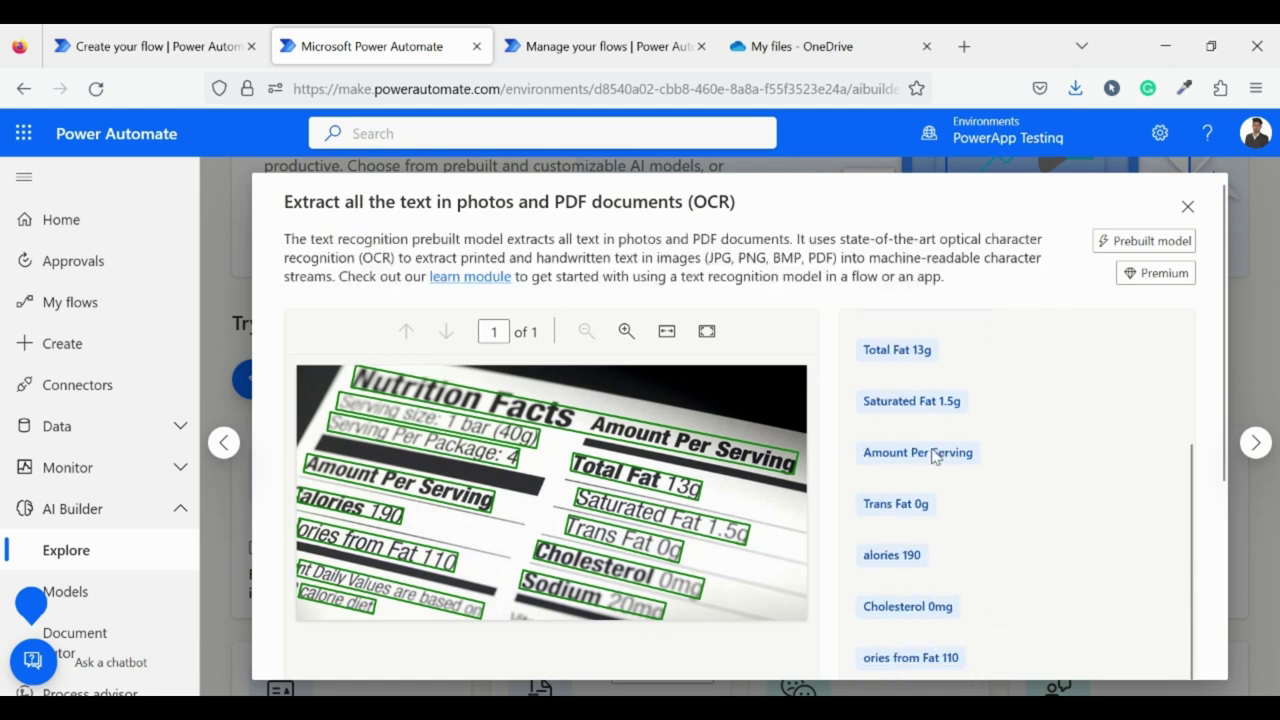
scroll(595, 409, down, 1)
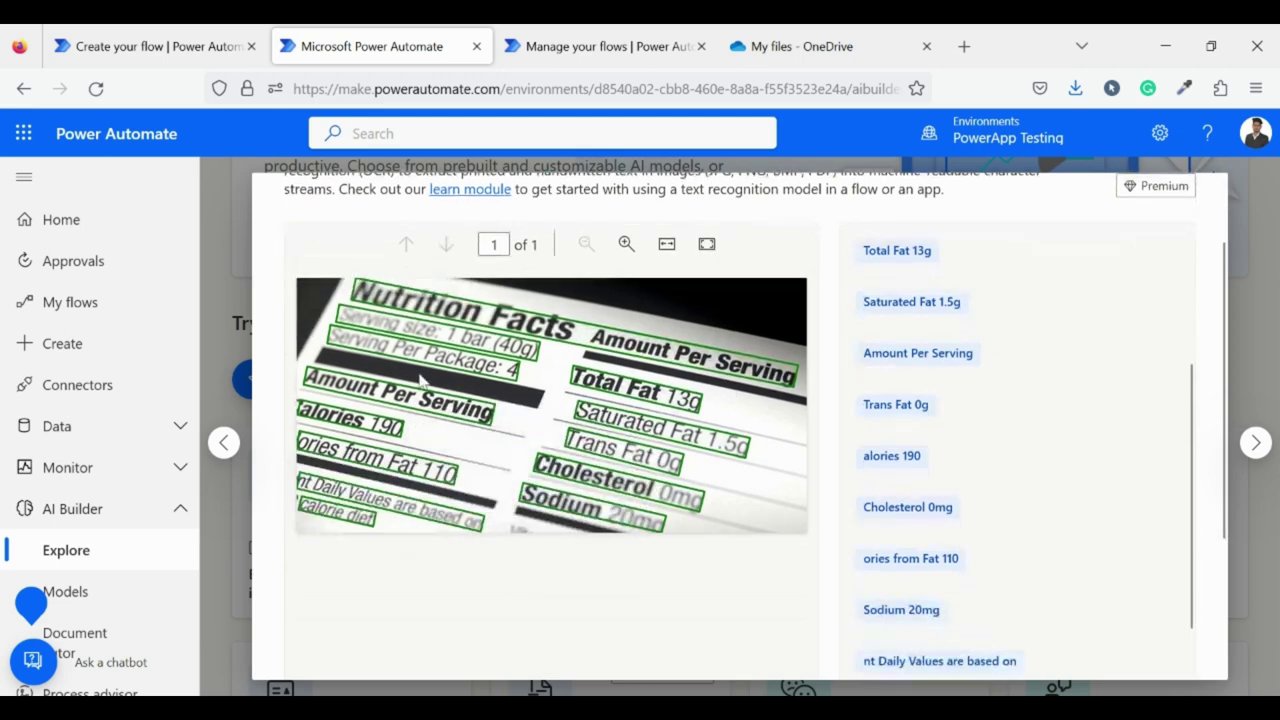
scroll(392, 330, down, 2)
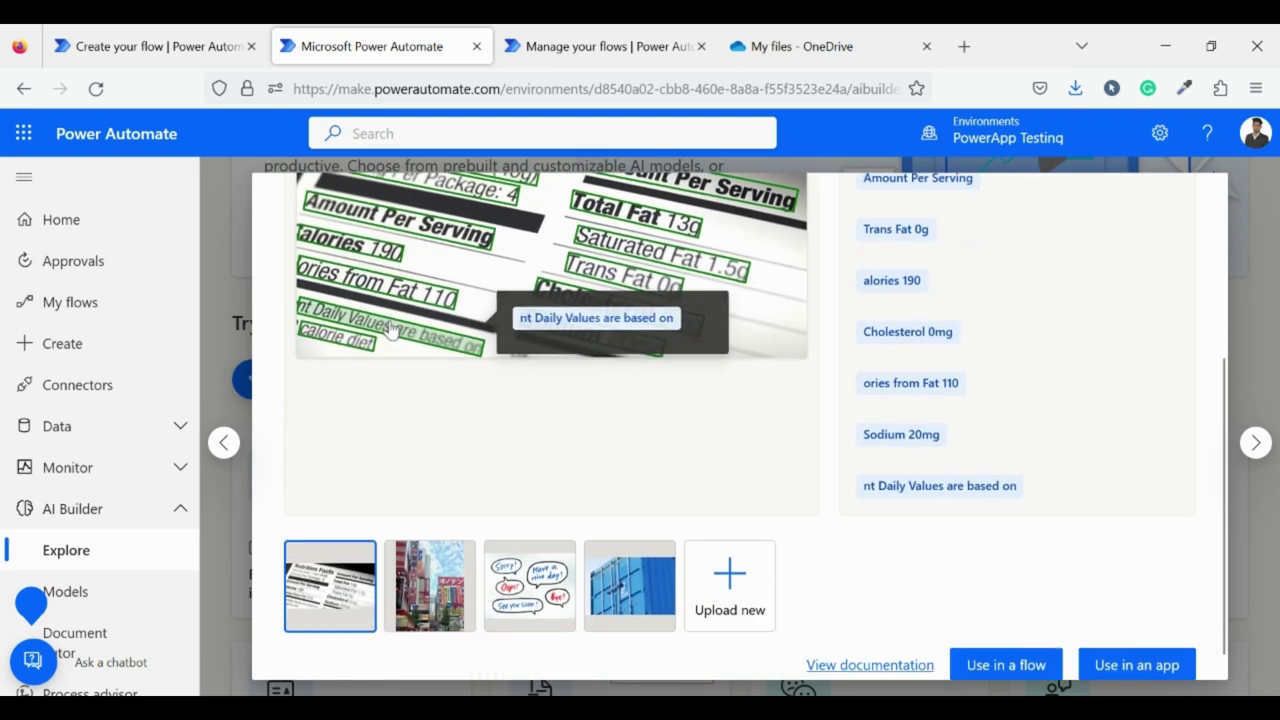
scroll(392, 330, up, 3)
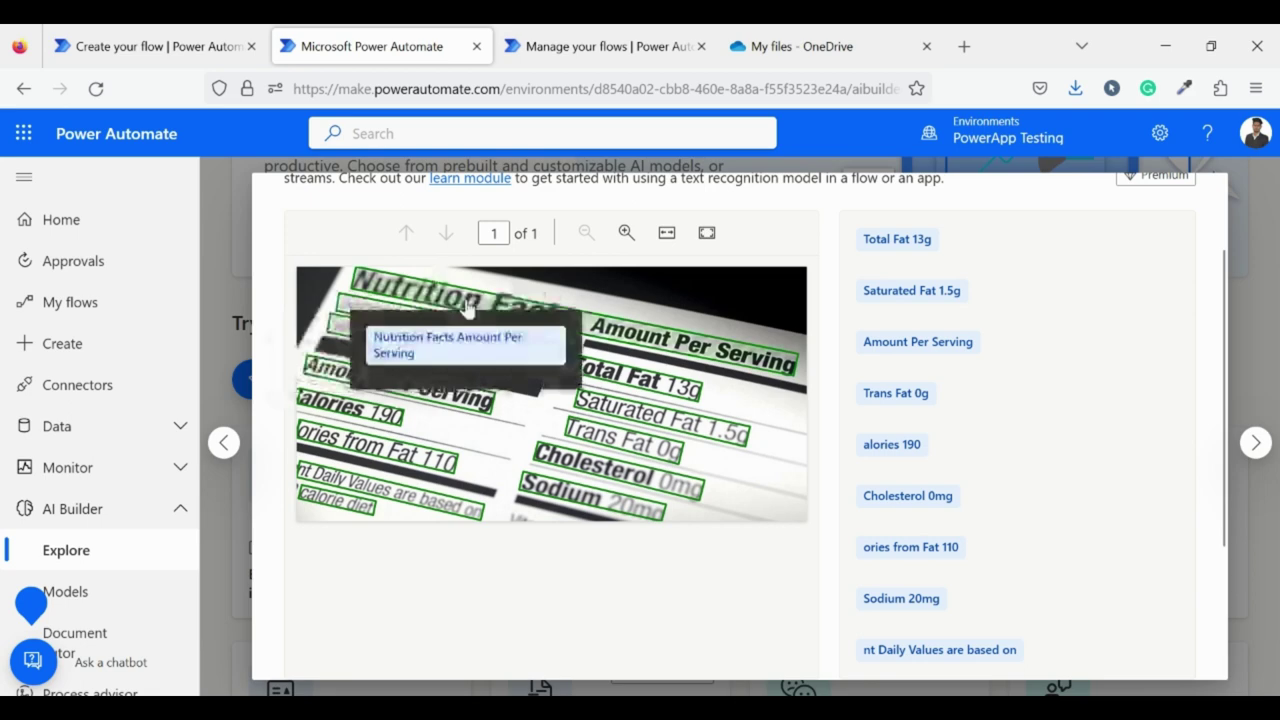
mouse_move(516, 352)
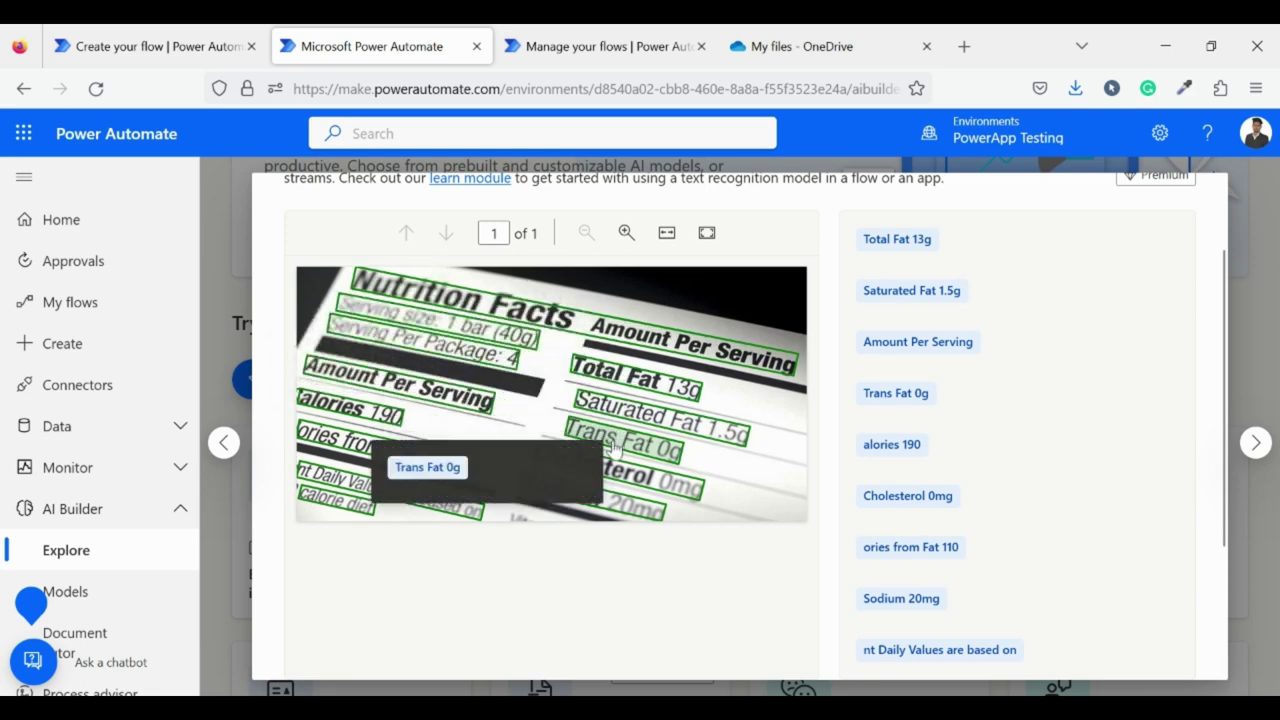
scroll(591, 497, down, 3)
scroll(914, 406, up, 6)
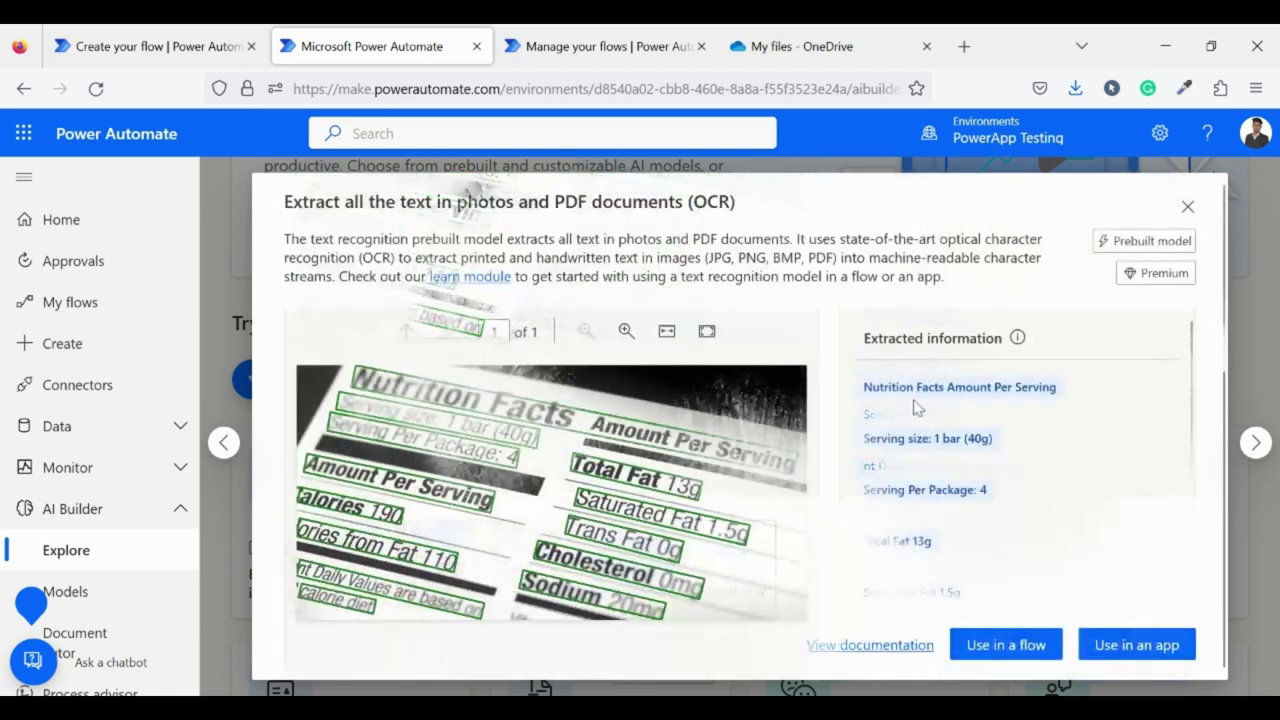
scroll(912, 387, down, 8)
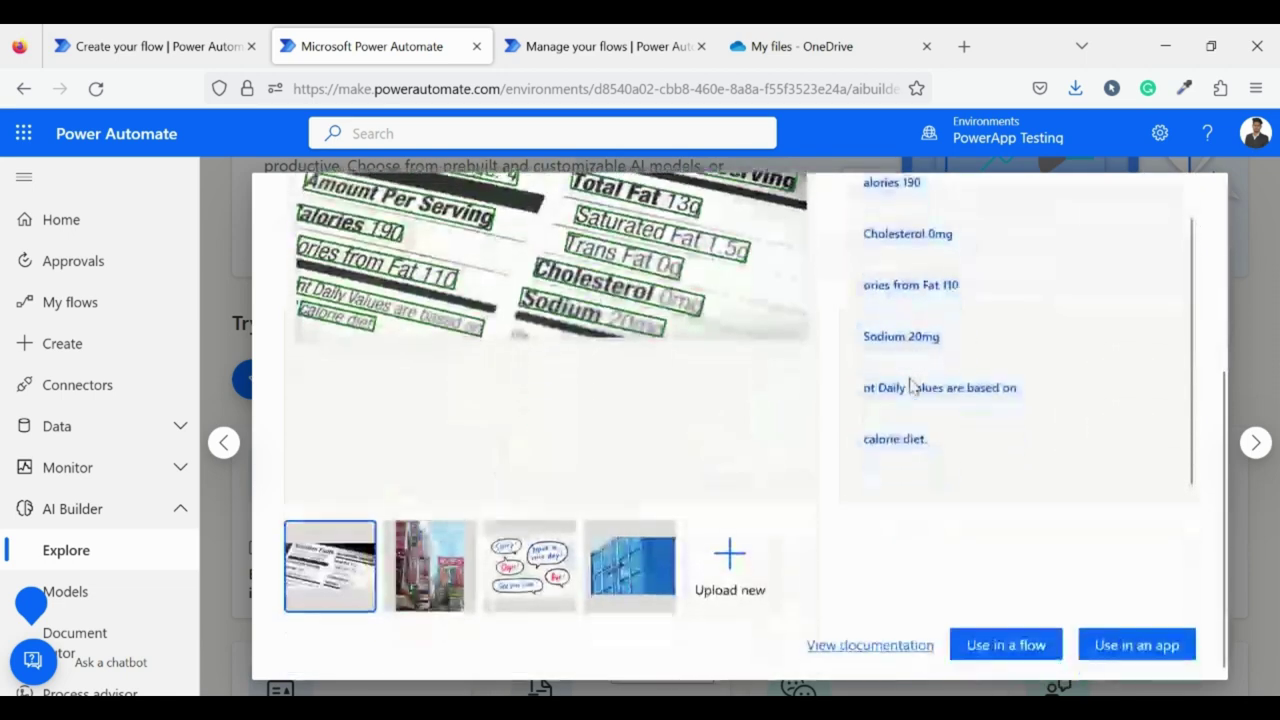
Use the text recognition model in a flow, accepting the template's Dataverse, Office 365 Users and Office 365 Outlook connections.
click(986, 648)
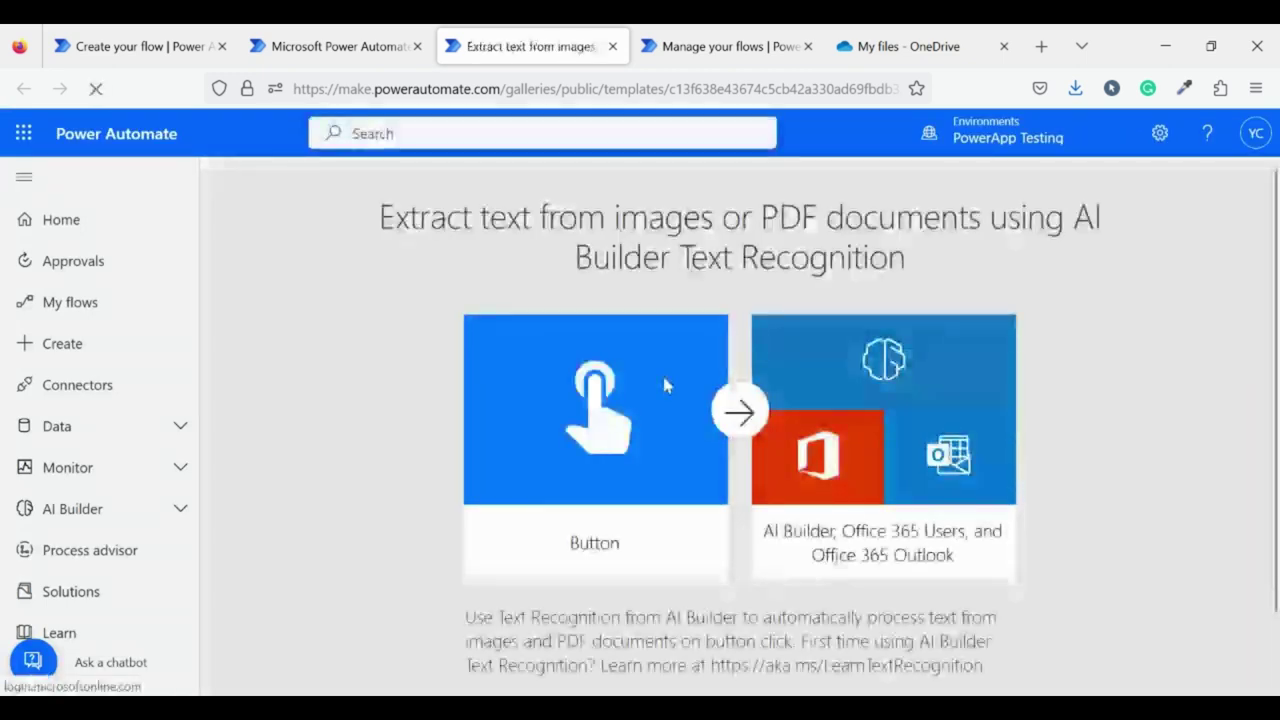
scroll(777, 512, down, 2)
scroll(778, 510, down, 4)
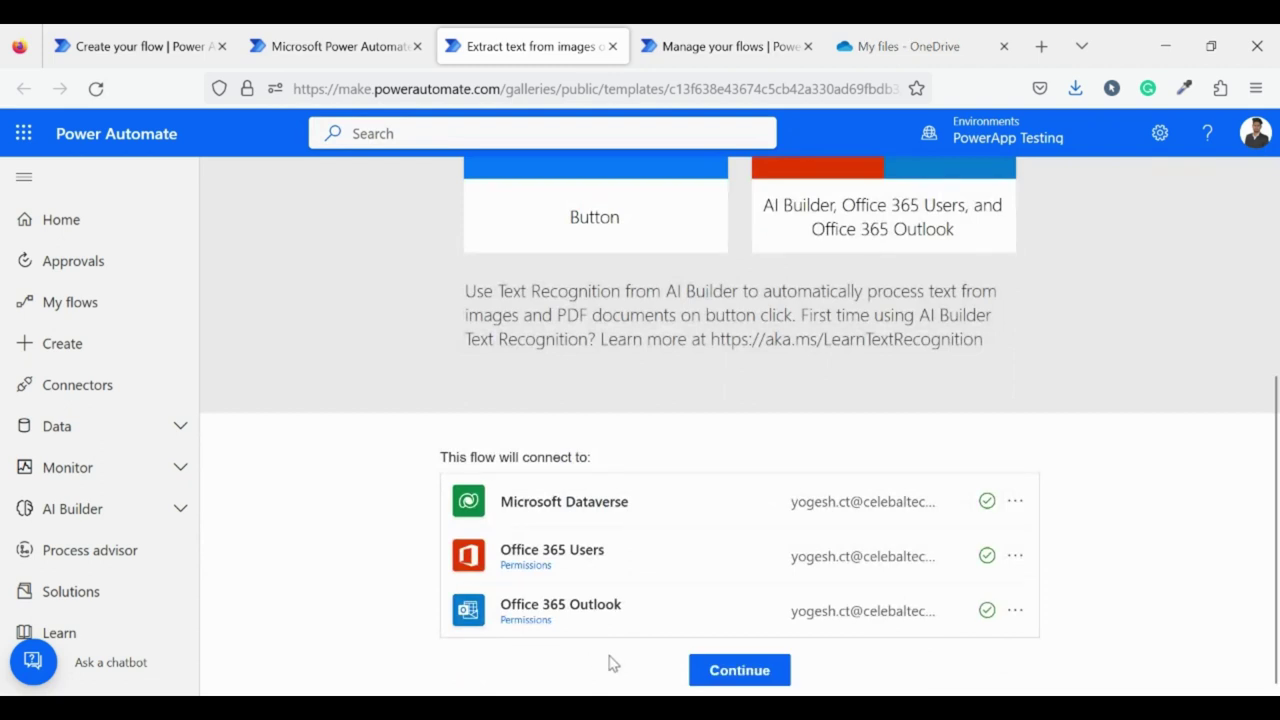
click(737, 672)
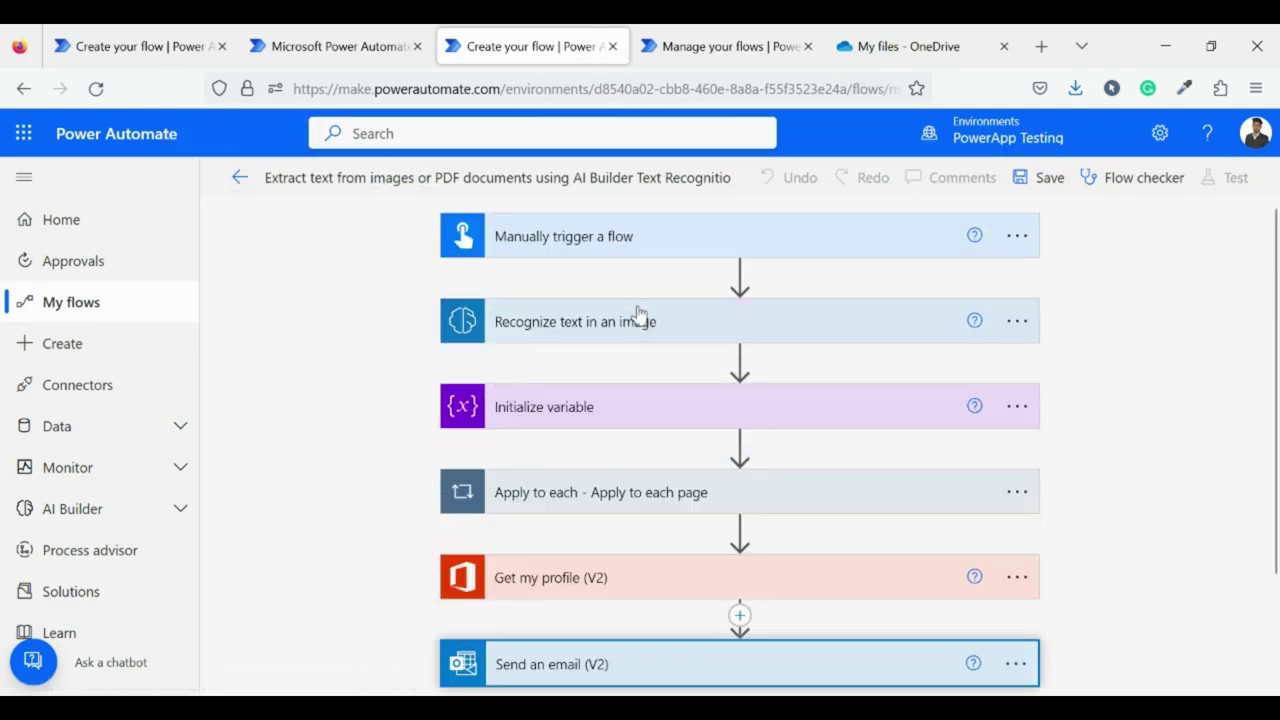
Expand the manual trigger and the Recognize text in an image action, and inspect the File content in its Image input.
click(638, 235)
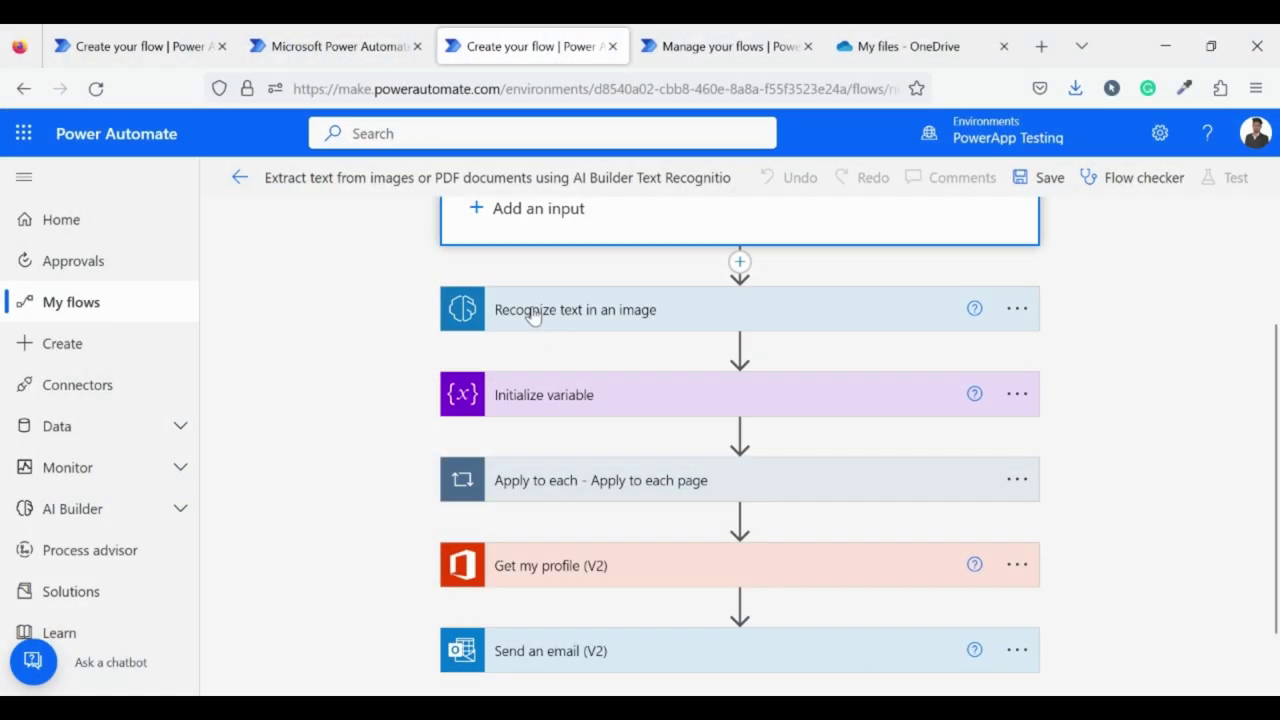
click(533, 312)
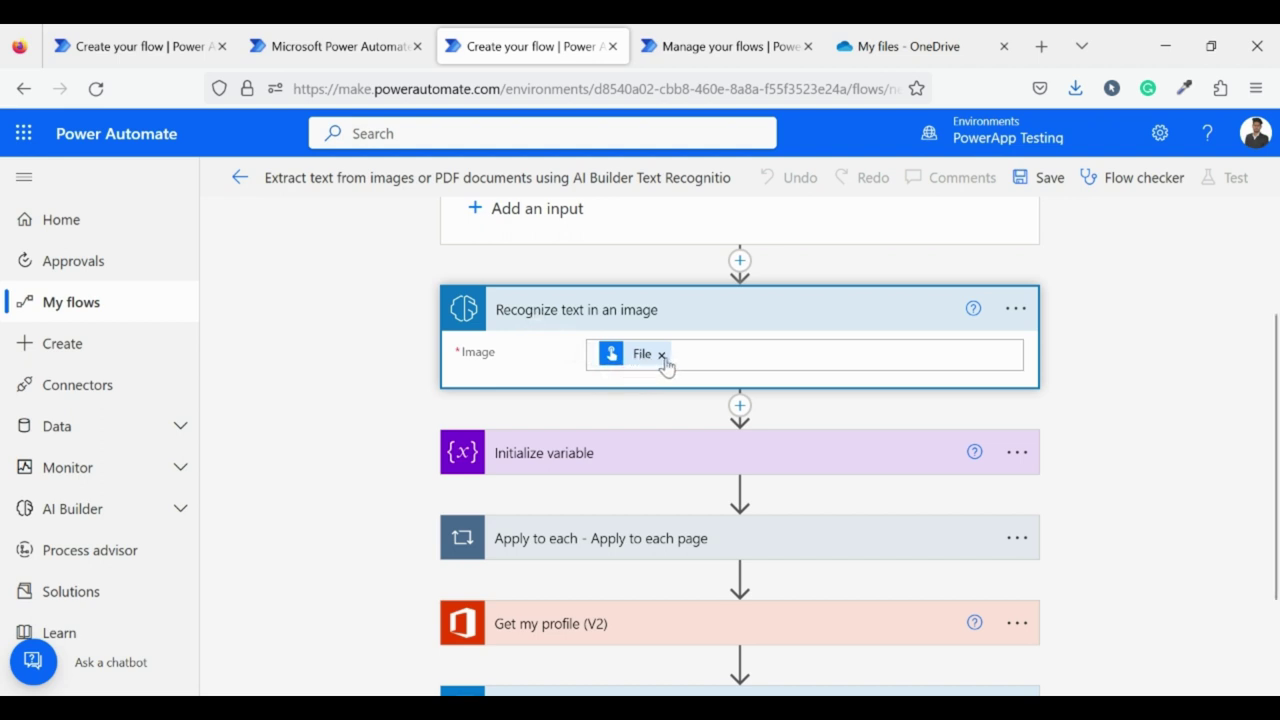
click(636, 364)
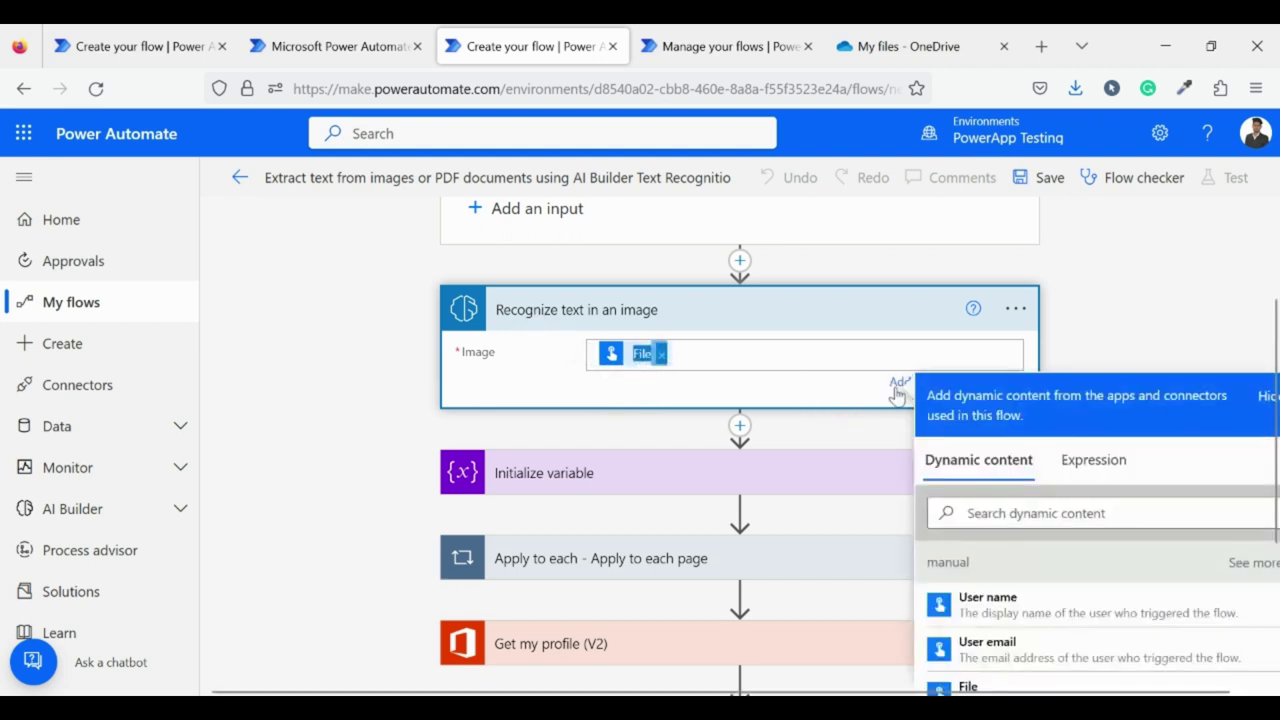
click(773, 357)
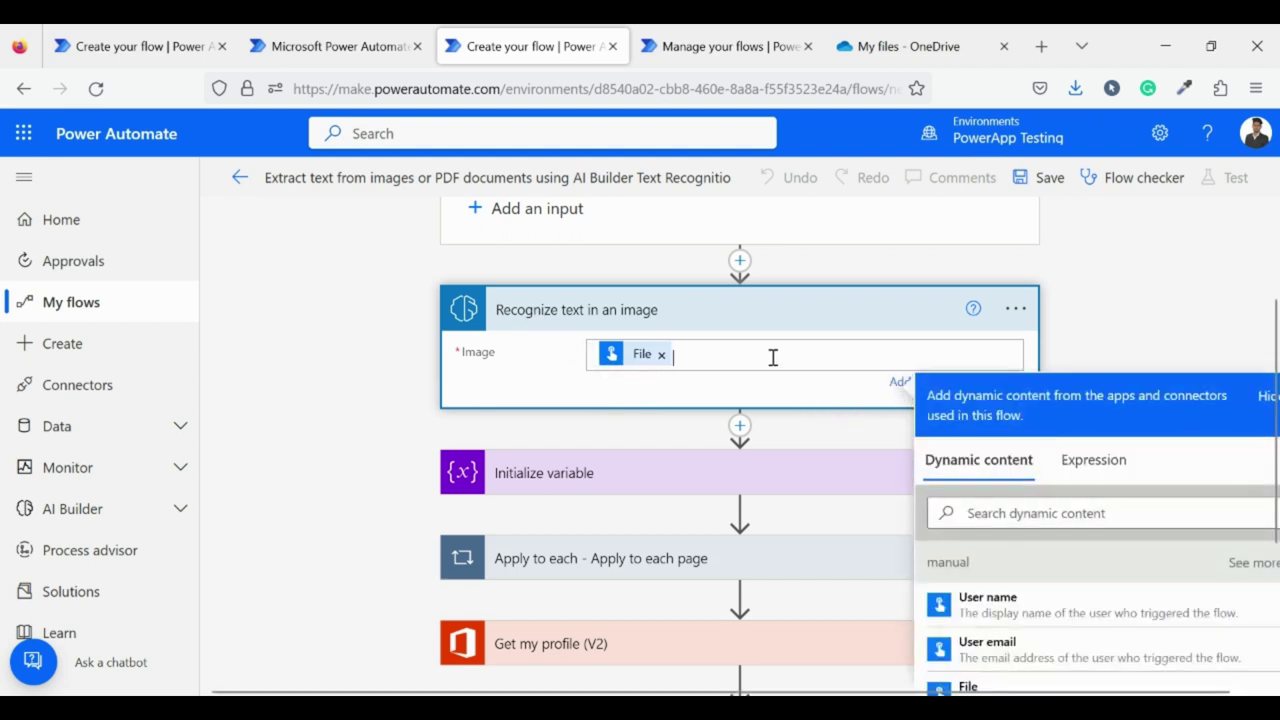
click(1267, 405)
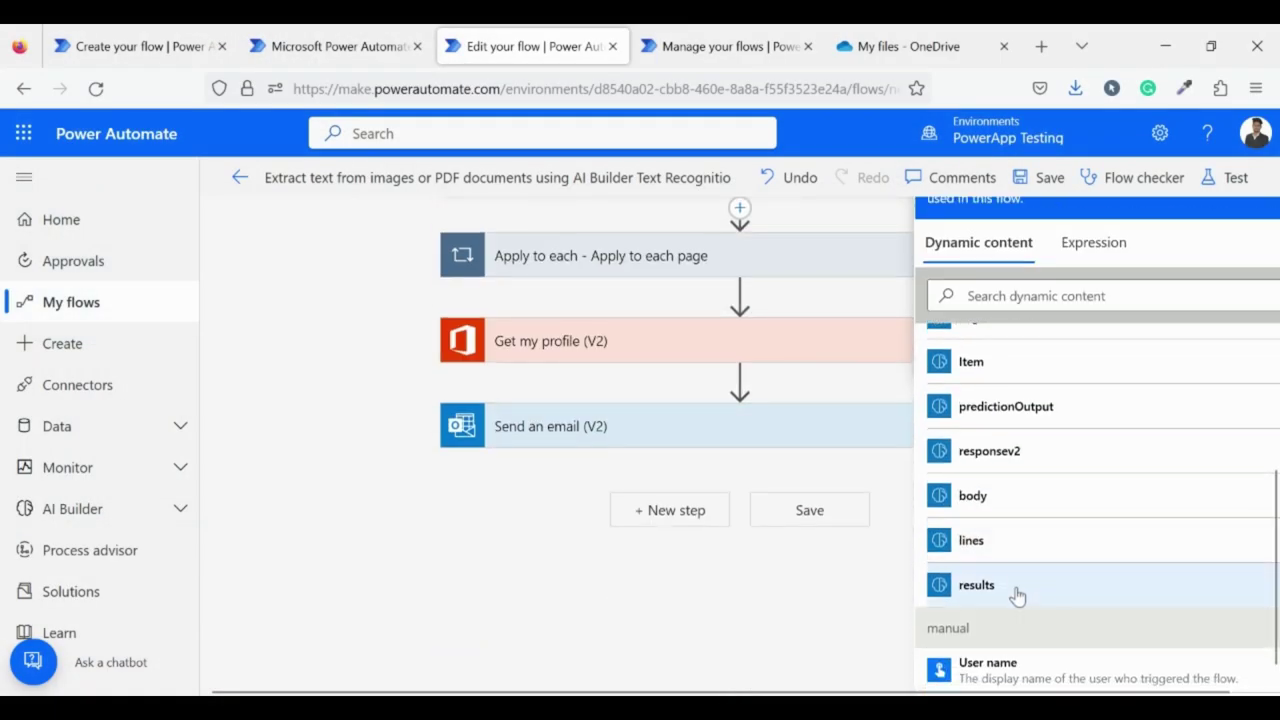
Set the value of the Extracted text variable to the results output from text recognition.
click(1017, 590)
scroll(797, 506, up, 5)
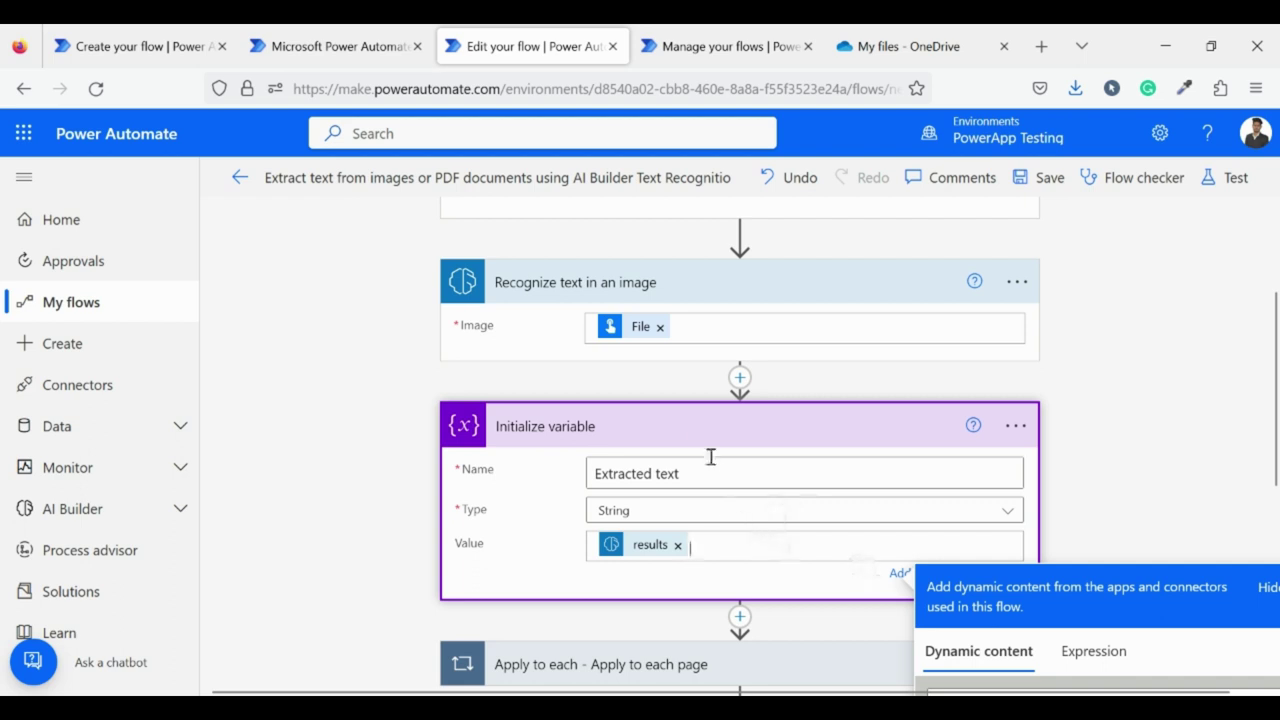
click(694, 419)
click(694, 419)
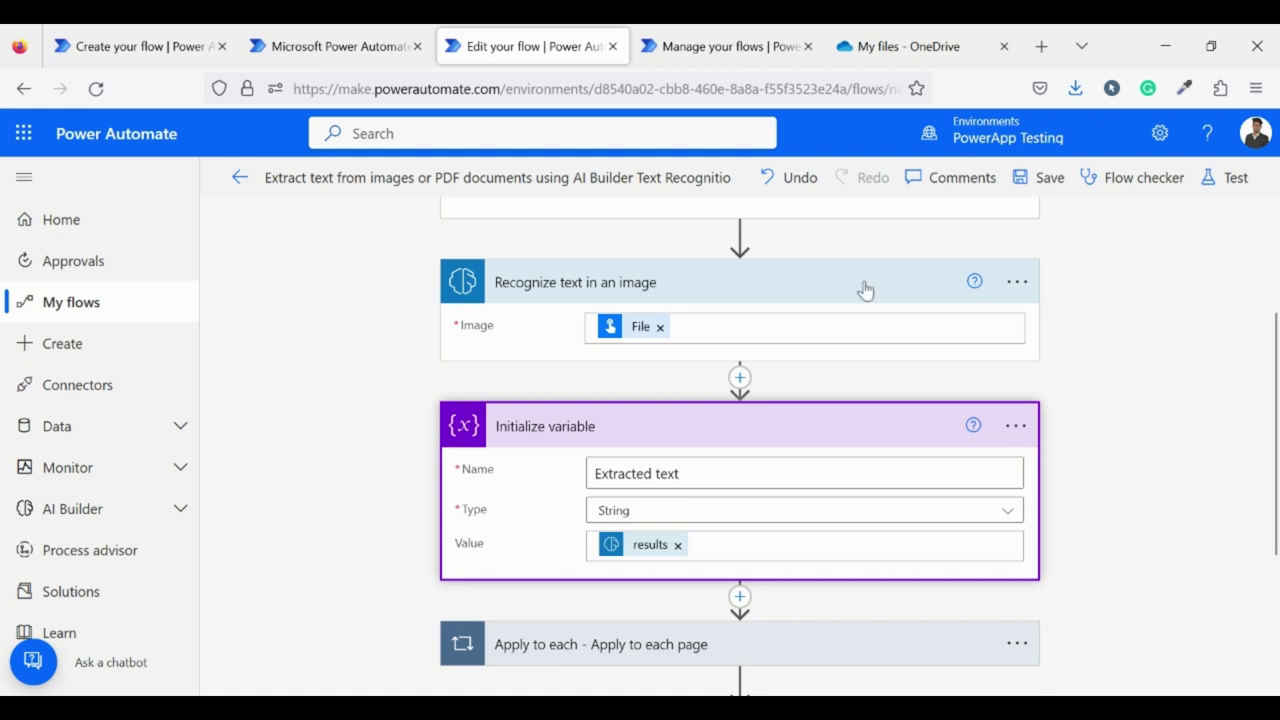
Expand the Apply to each page loop and examine its nested line loop and Append to string variable action.
scroll(740, 434, down, 3)
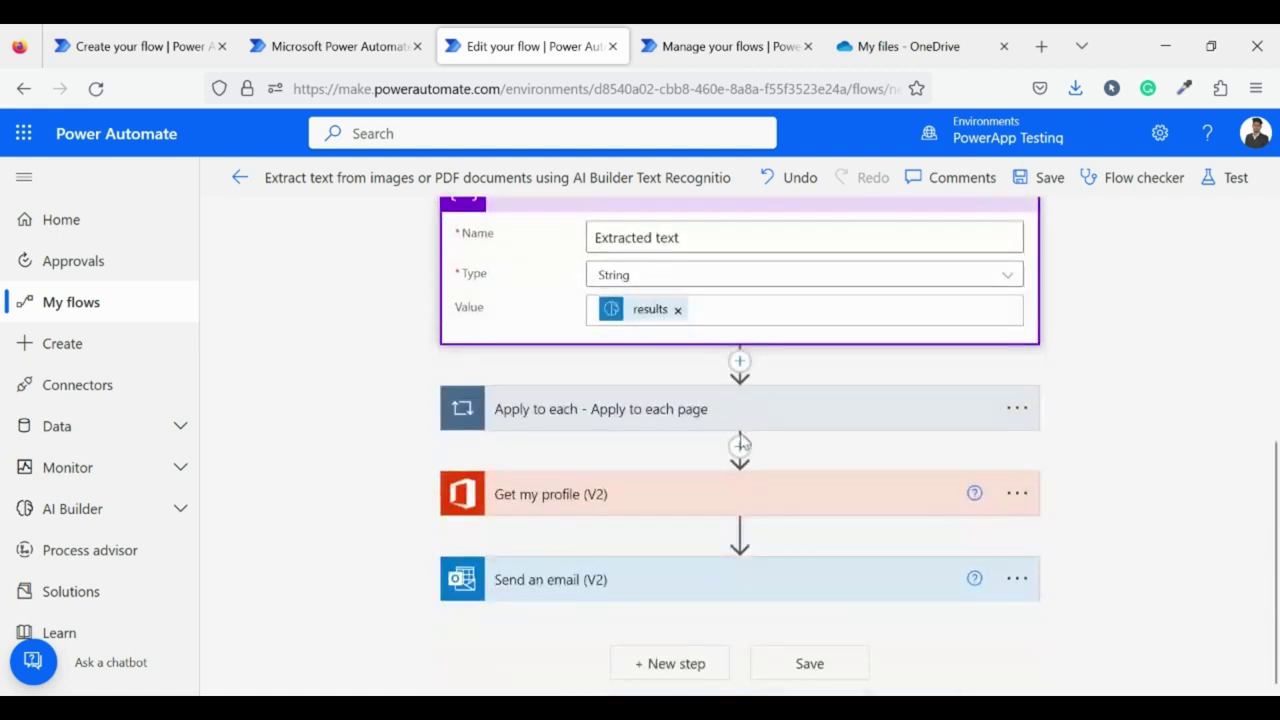
click(703, 417)
scroll(703, 417, down, 3)
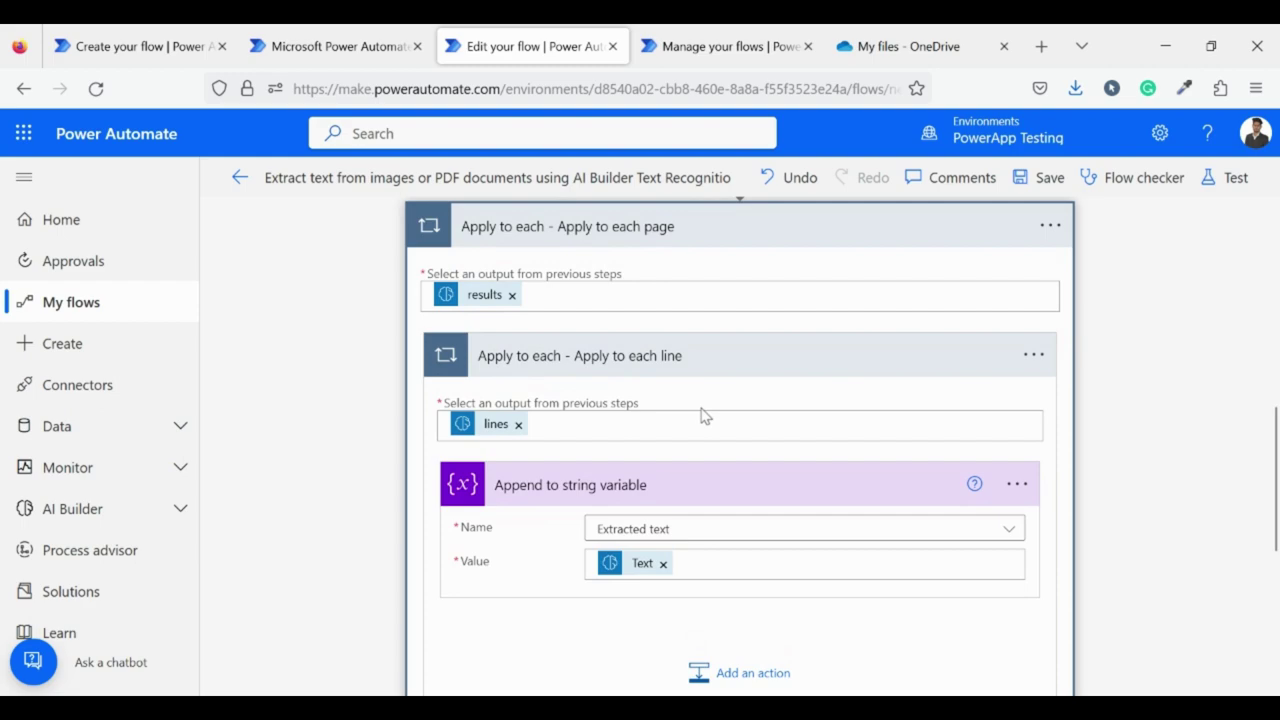
scroll(703, 412, down, 1)
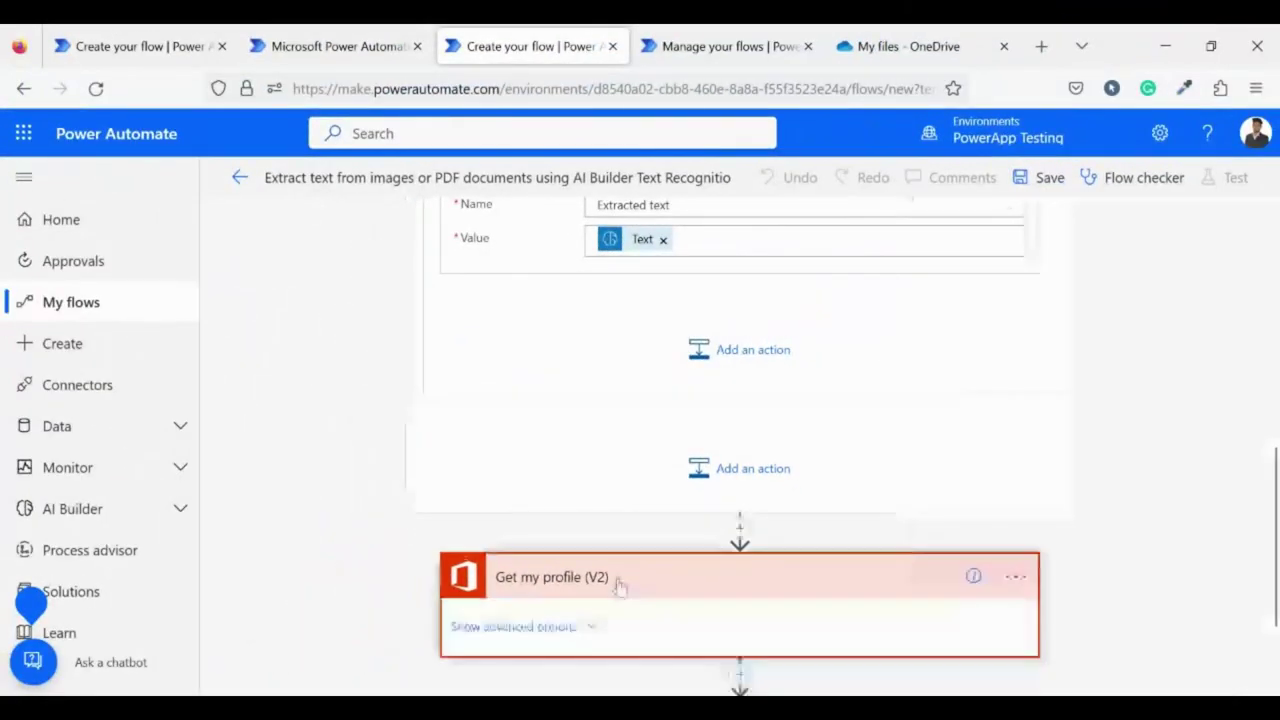
Expand the Get my profile (V2) and Send an email (V2) actions and examine the email's recipient, subject and body.
scroll(619, 588, down, 2)
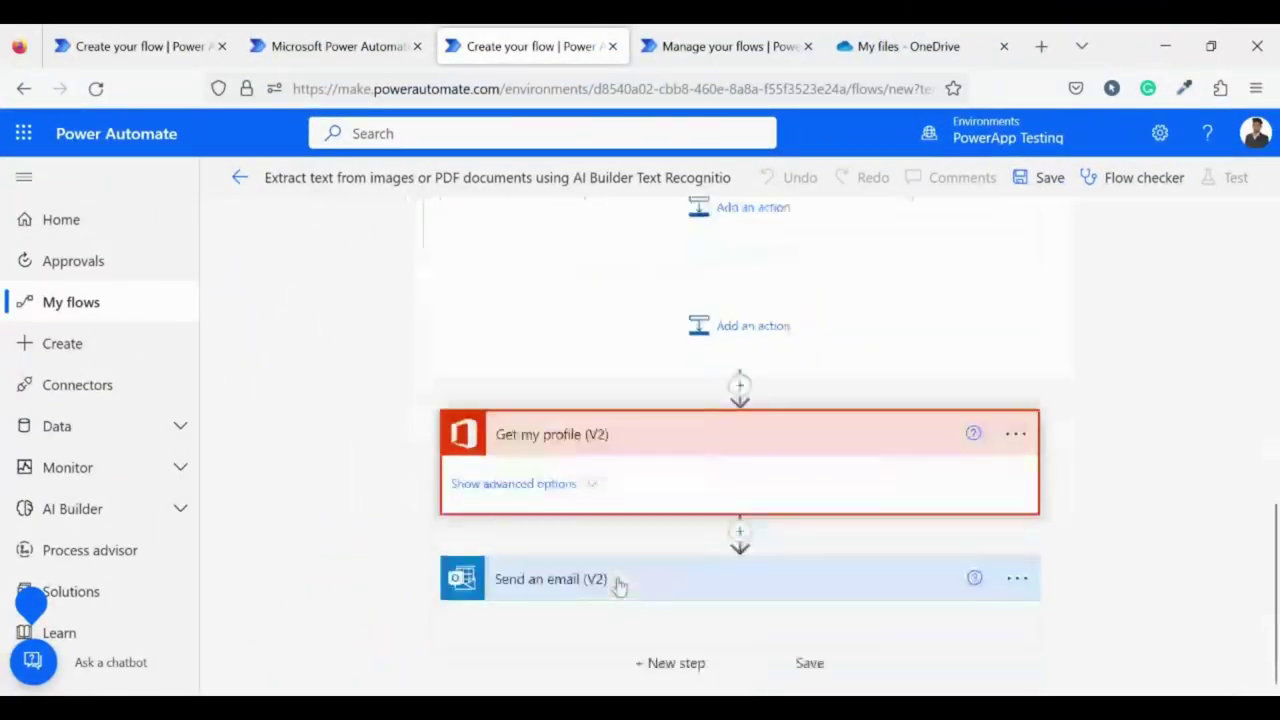
click(551, 485)
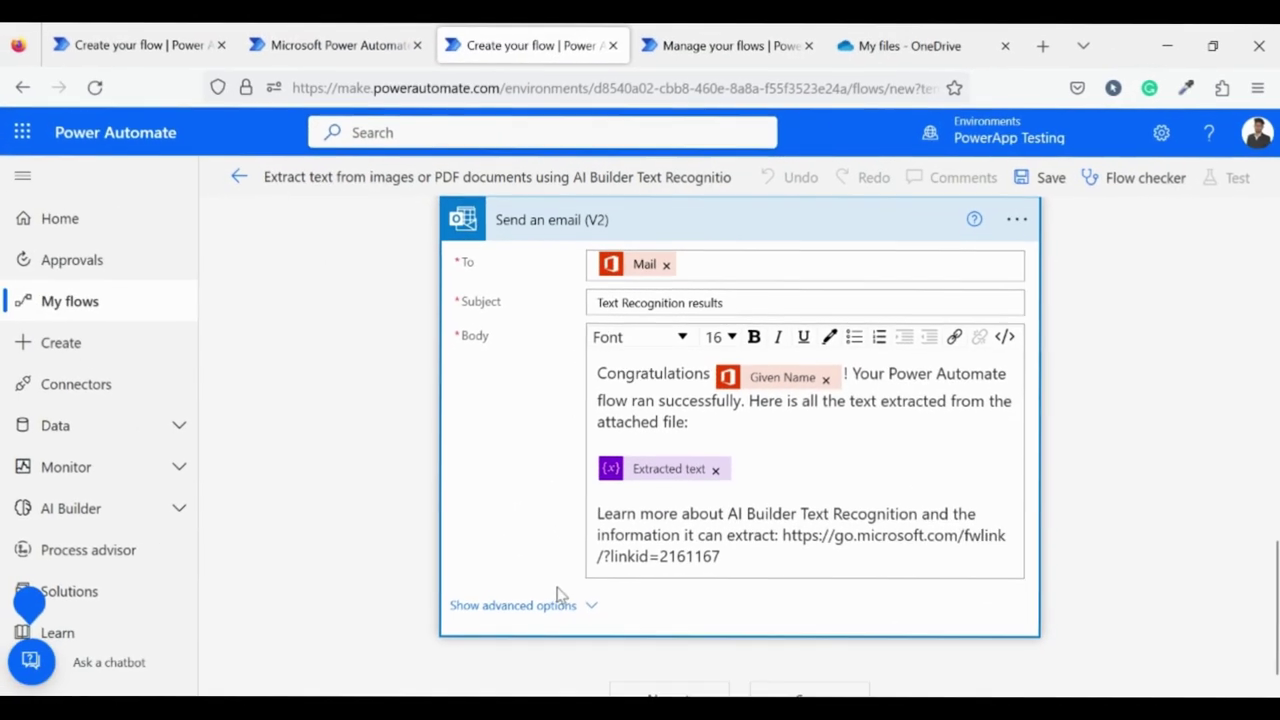
scroll(559, 594, down, 1)
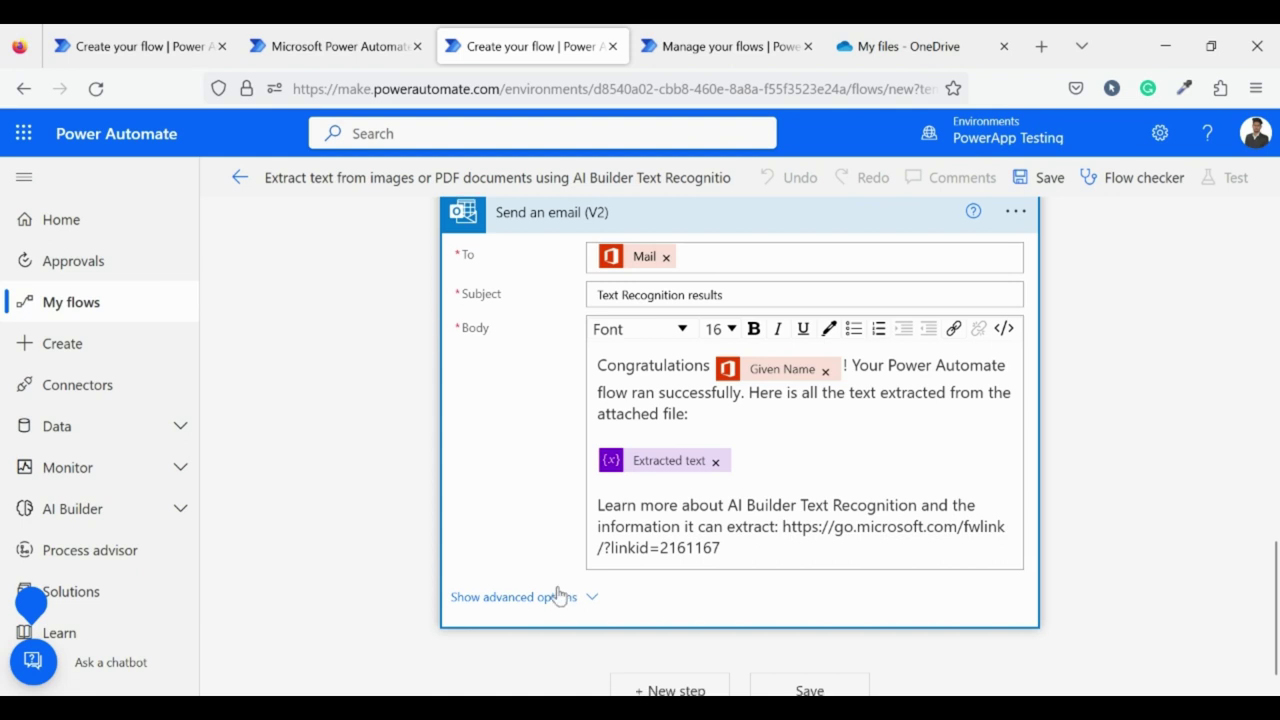
scroll(560, 565, down, 1)
scroll(571, 597, up, 1)
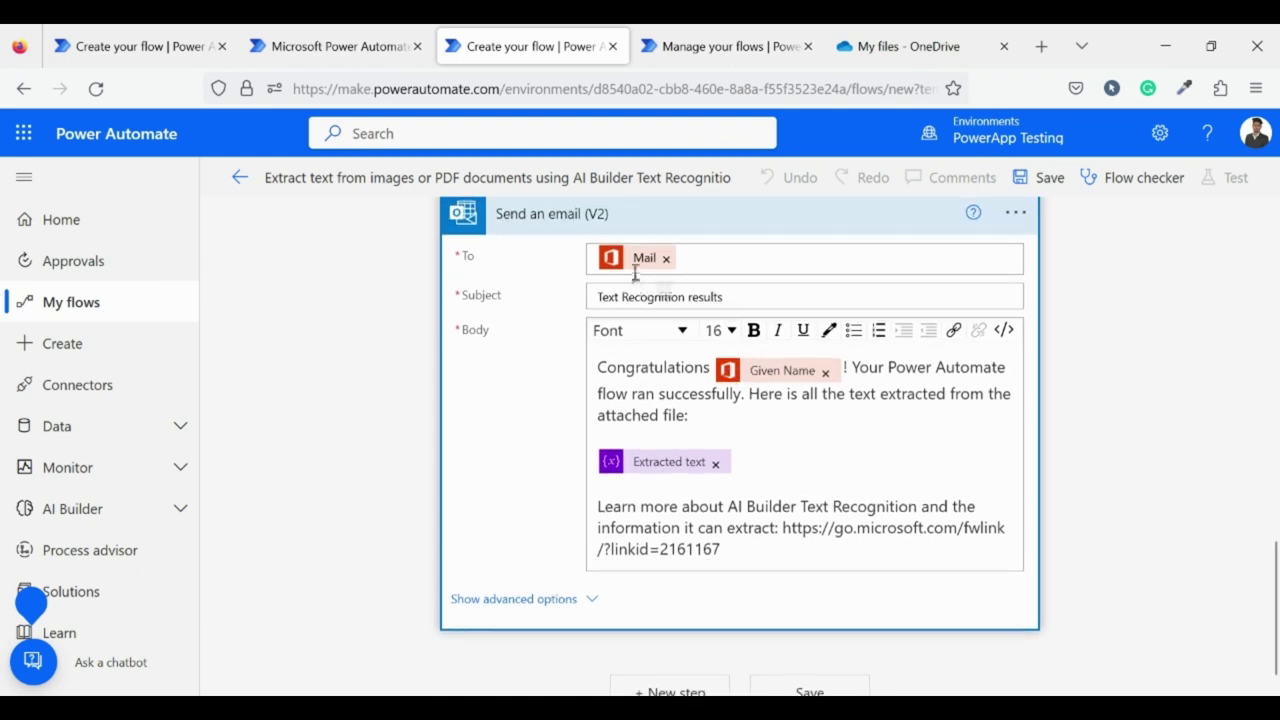
scroll(675, 300, up, 10)
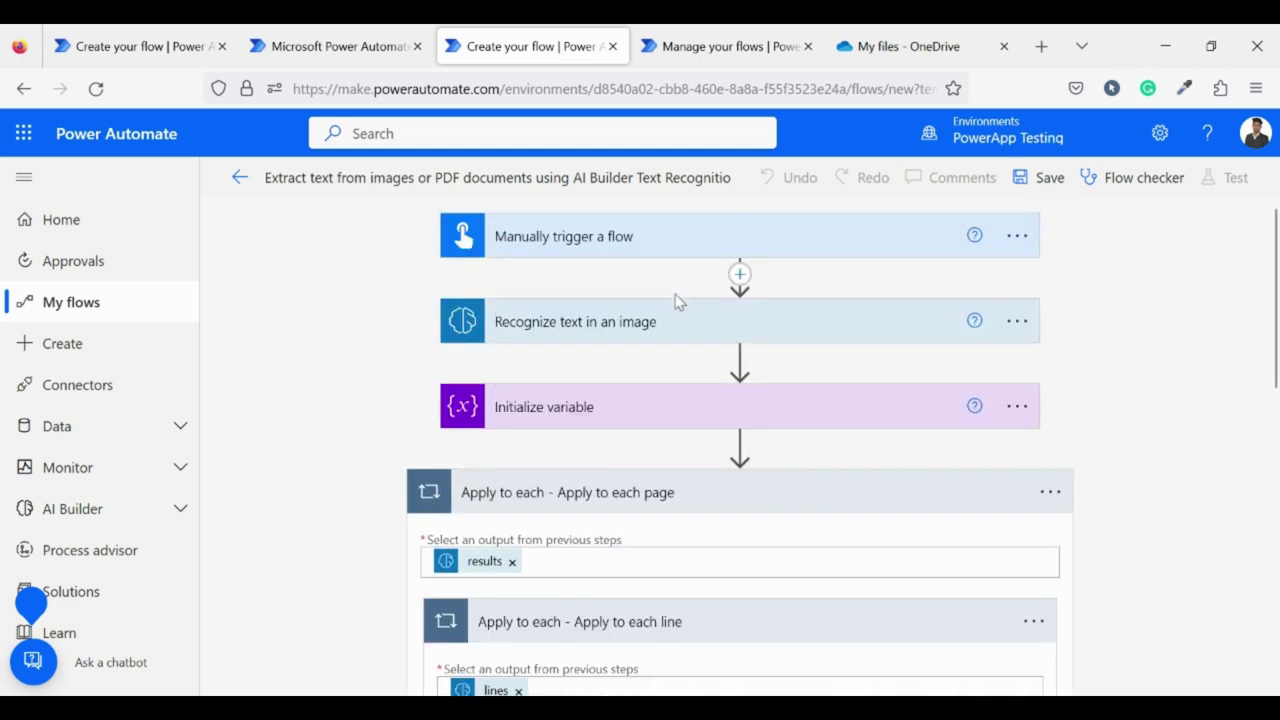
Collapse the Apply to each page loop and delete the Manually trigger a flow step.
click(650, 497)
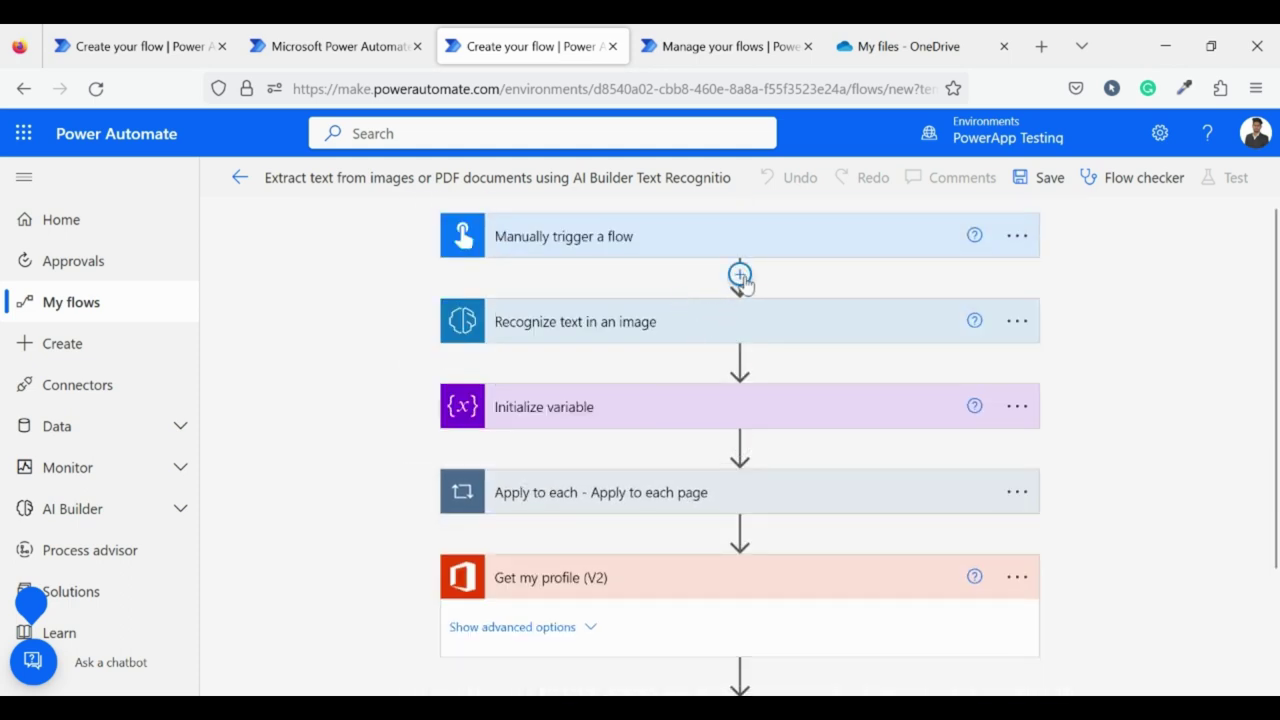
click(1015, 237)
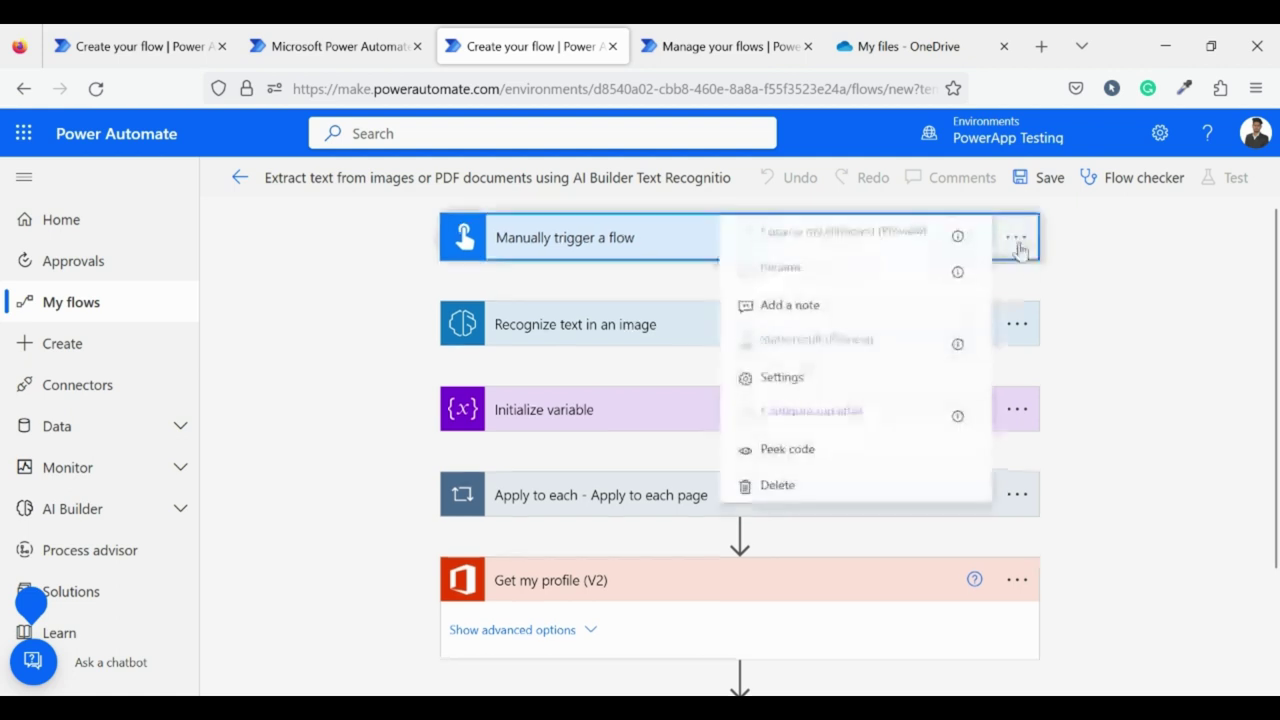
click(869, 479)
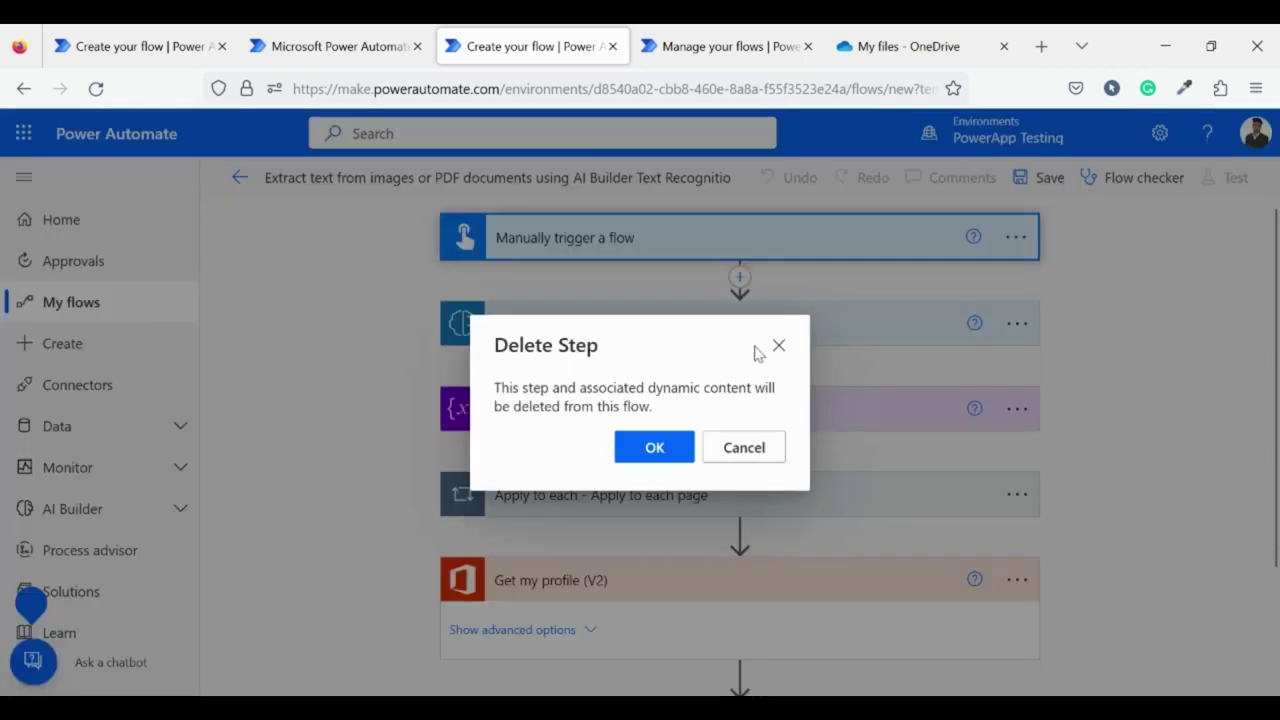
click(652, 444)
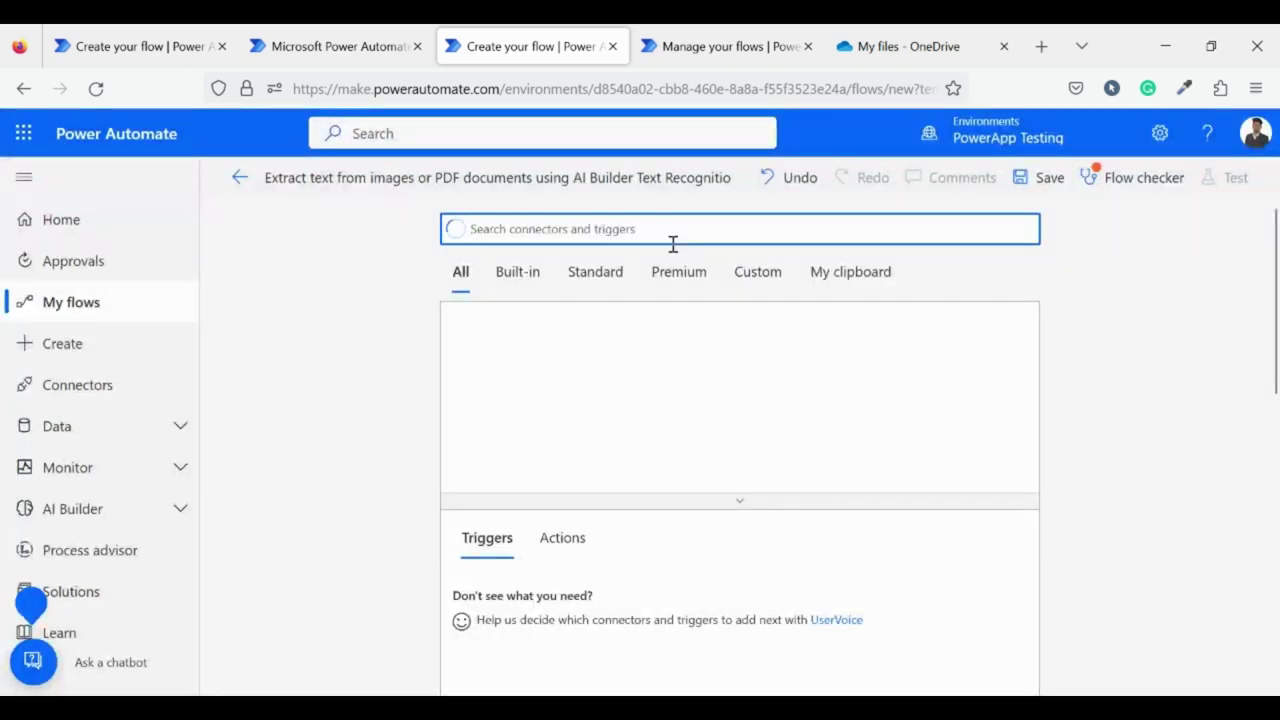
Search for the OneDrive connector and add its When a file is created trigger to the flow.
text(one)
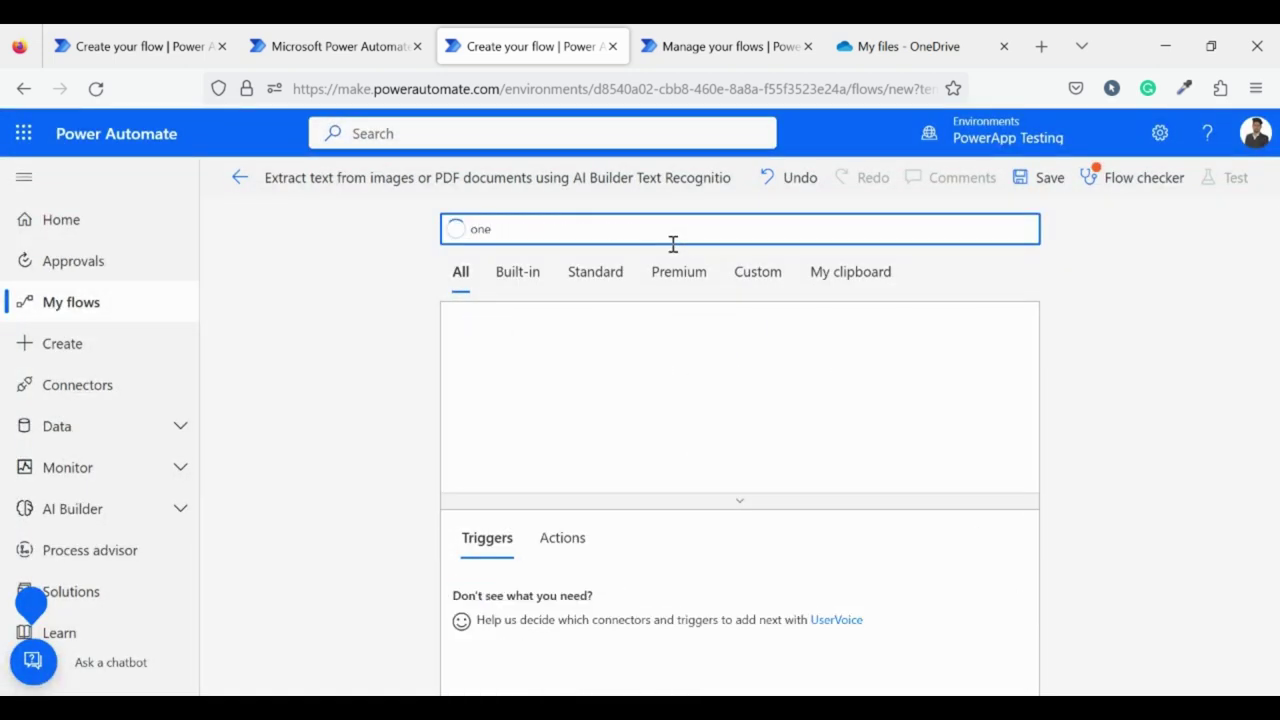
text( drive)
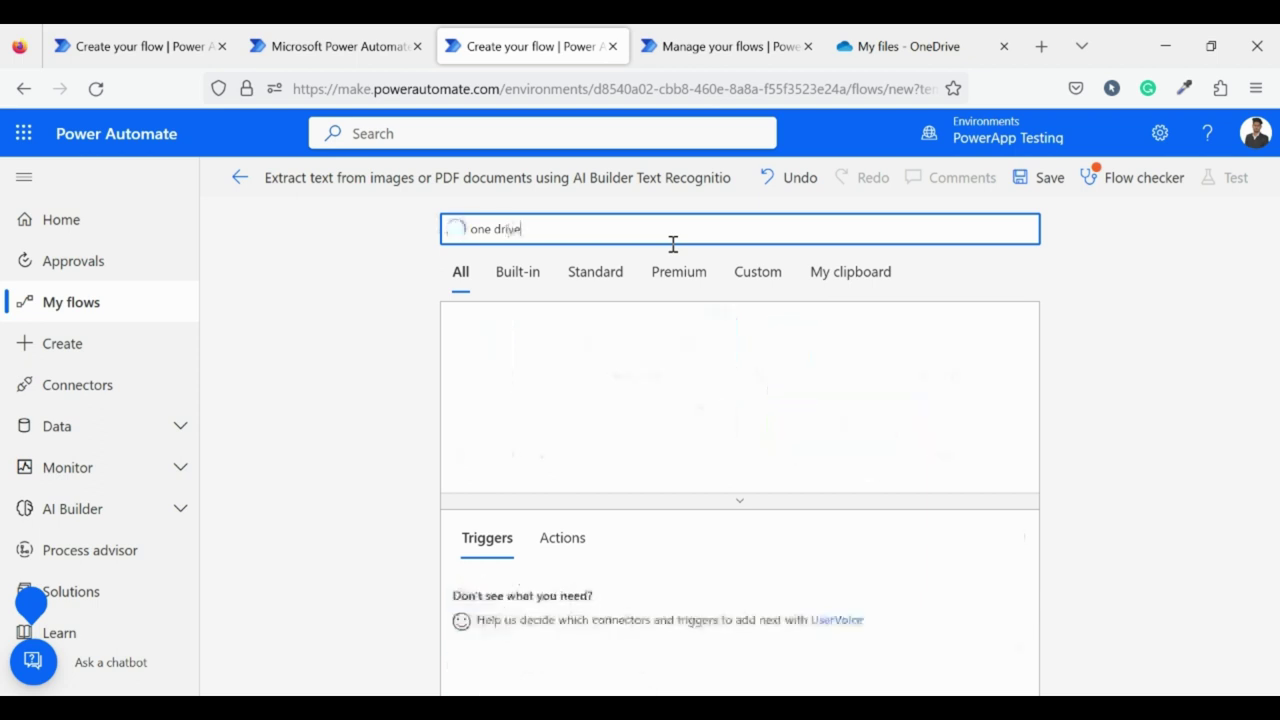
key(BackSpace)
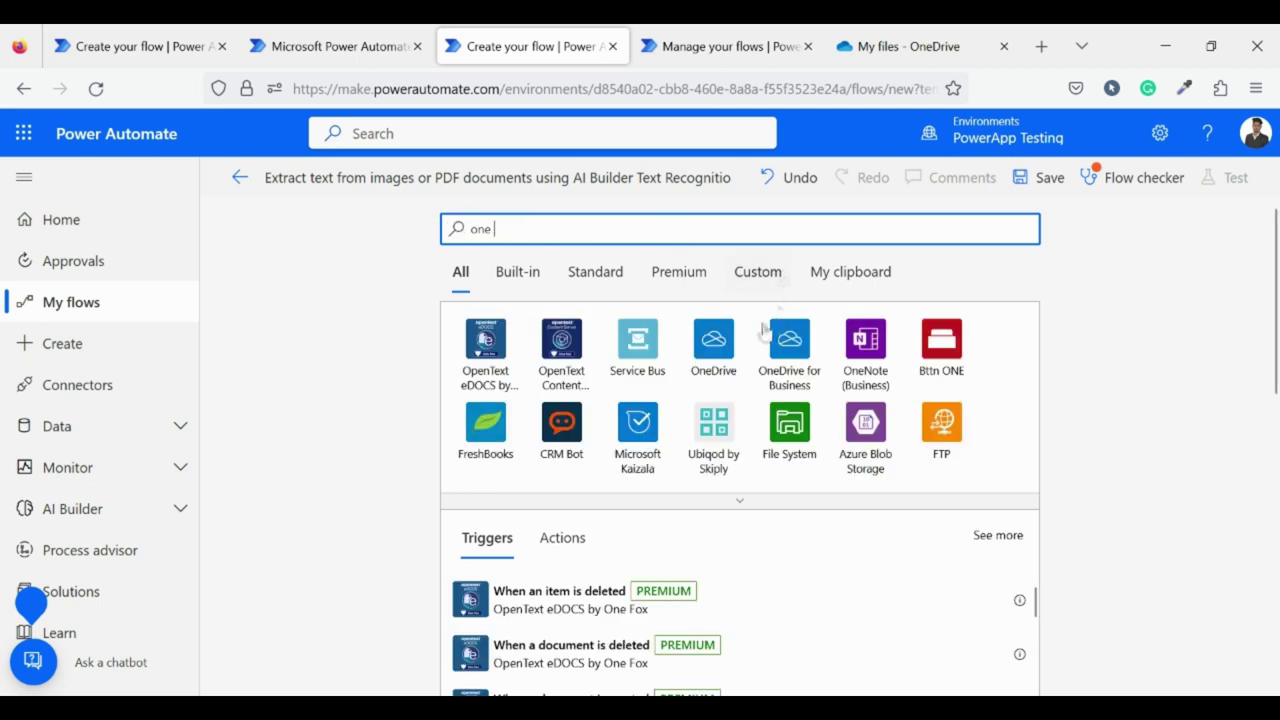
click(715, 342)
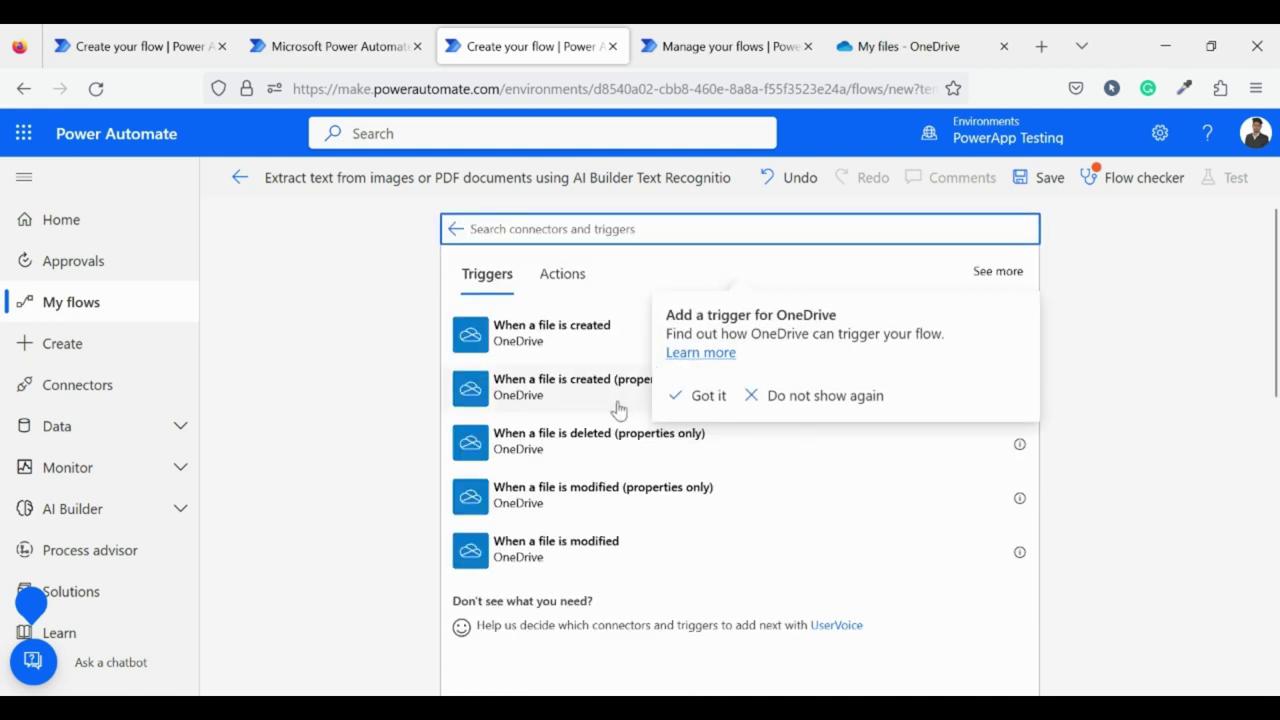
click(590, 330)
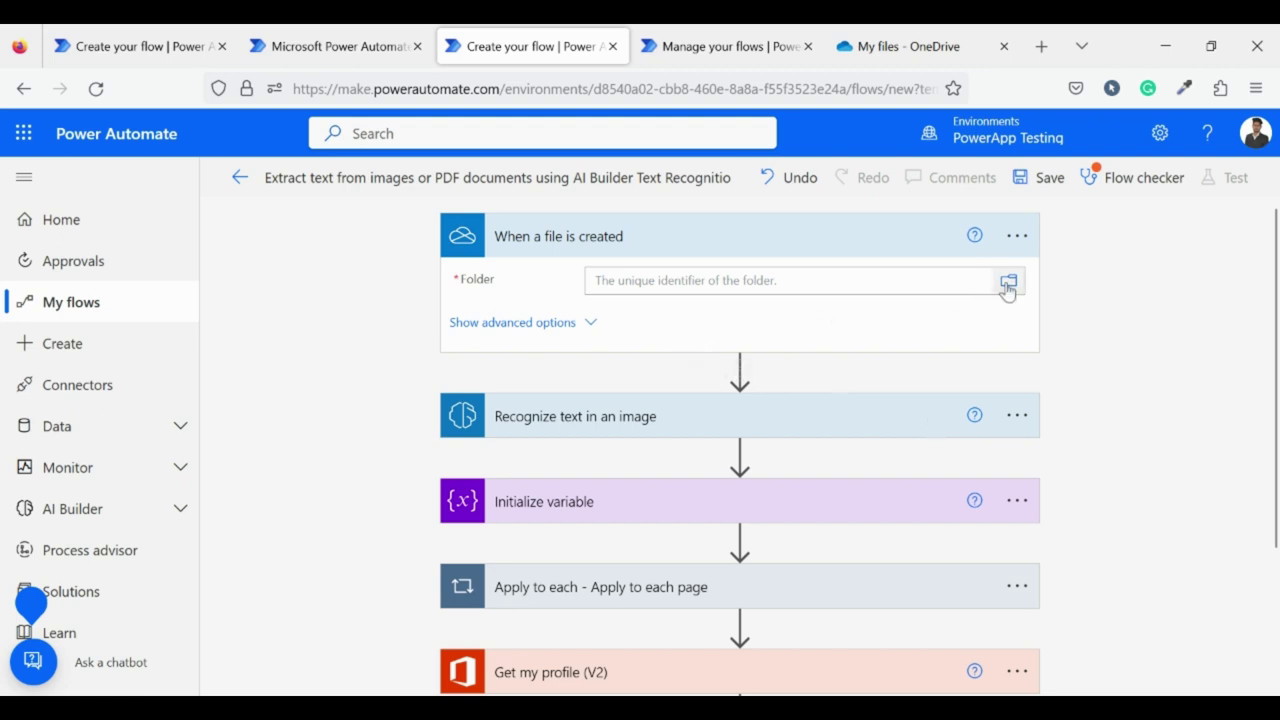
Browse the OneDrive folders and set the When a file is created trigger's folder to Root.
click(1007, 286)
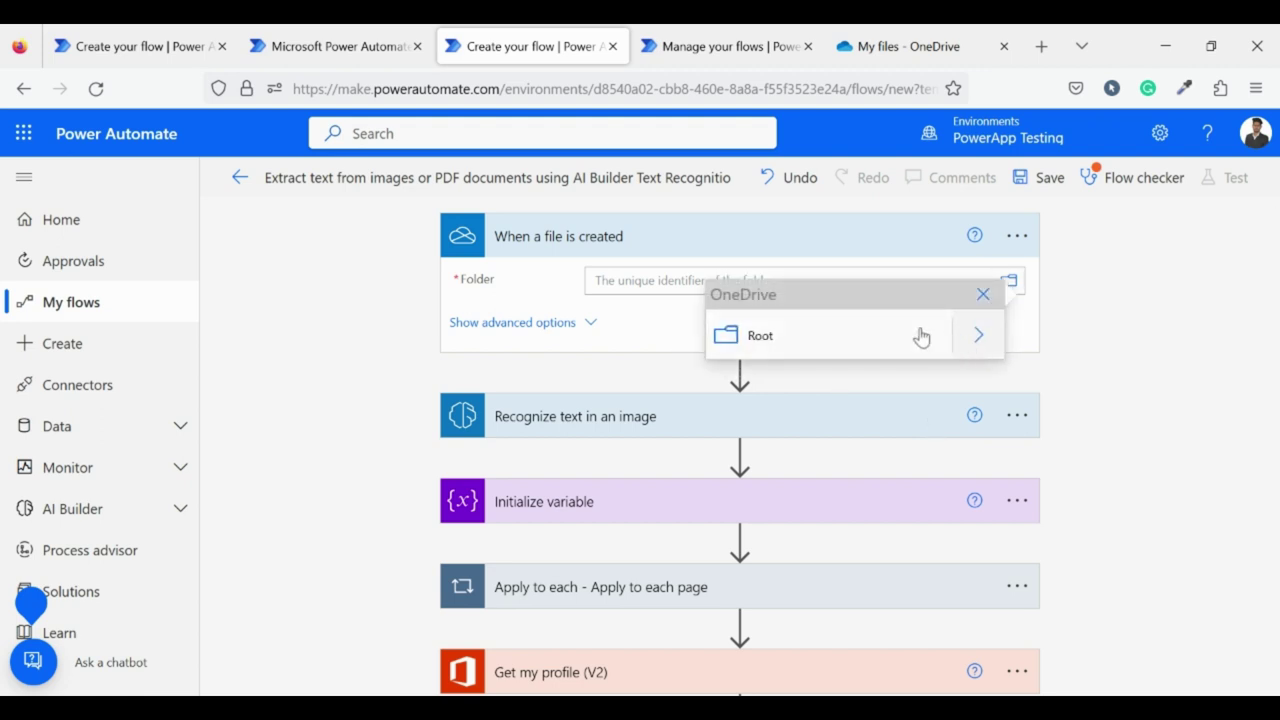
click(979, 337)
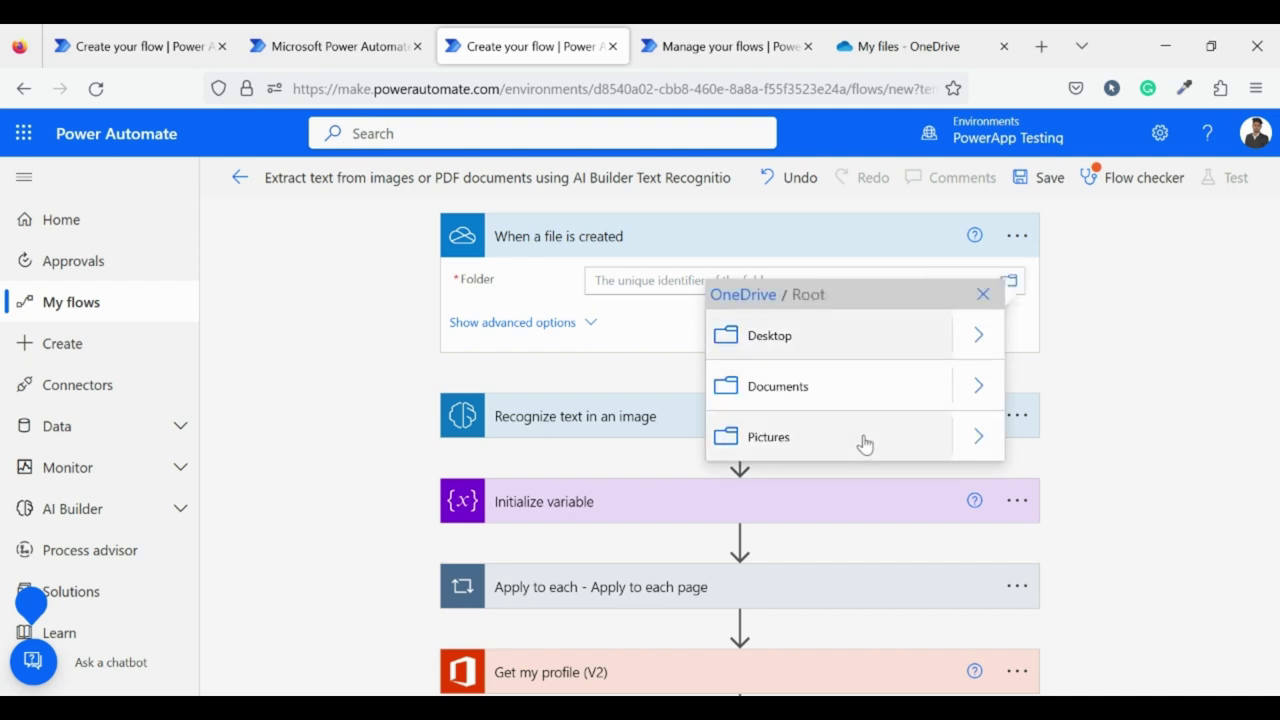
click(970, 440)
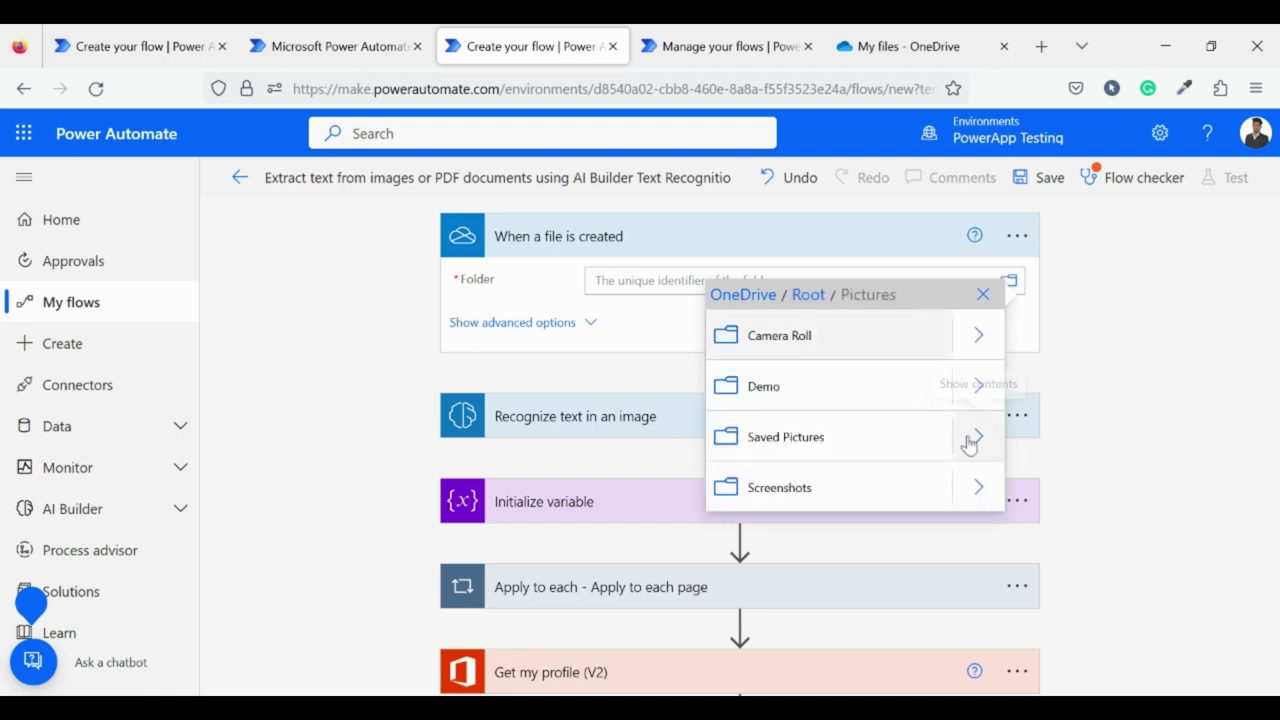
click(758, 296)
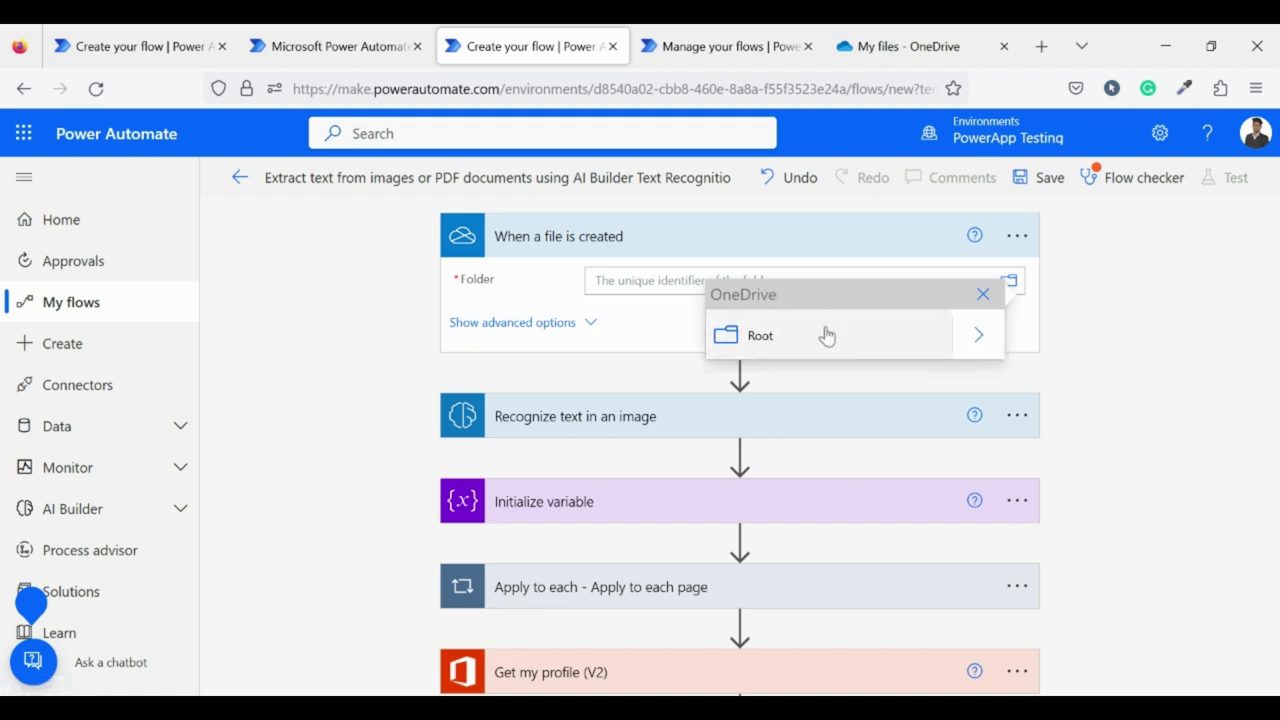
click(826, 335)
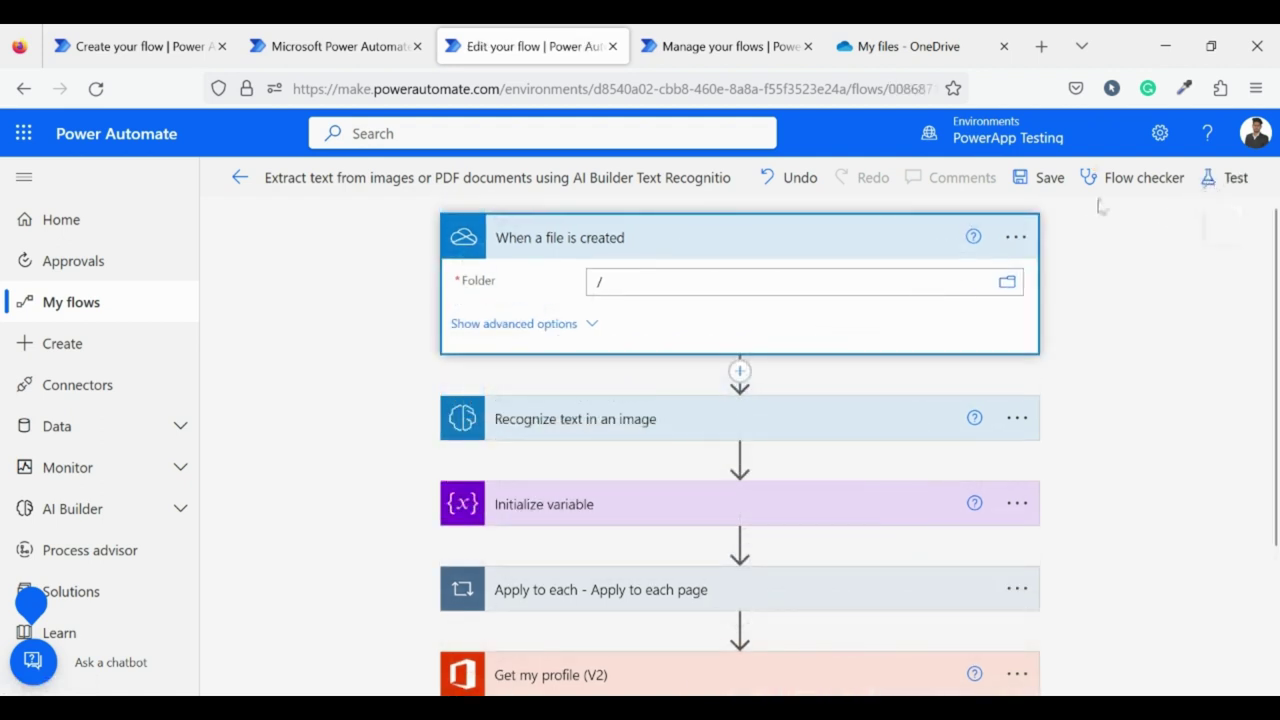
Save the flow and start a manual test of it.
click(1040, 180)
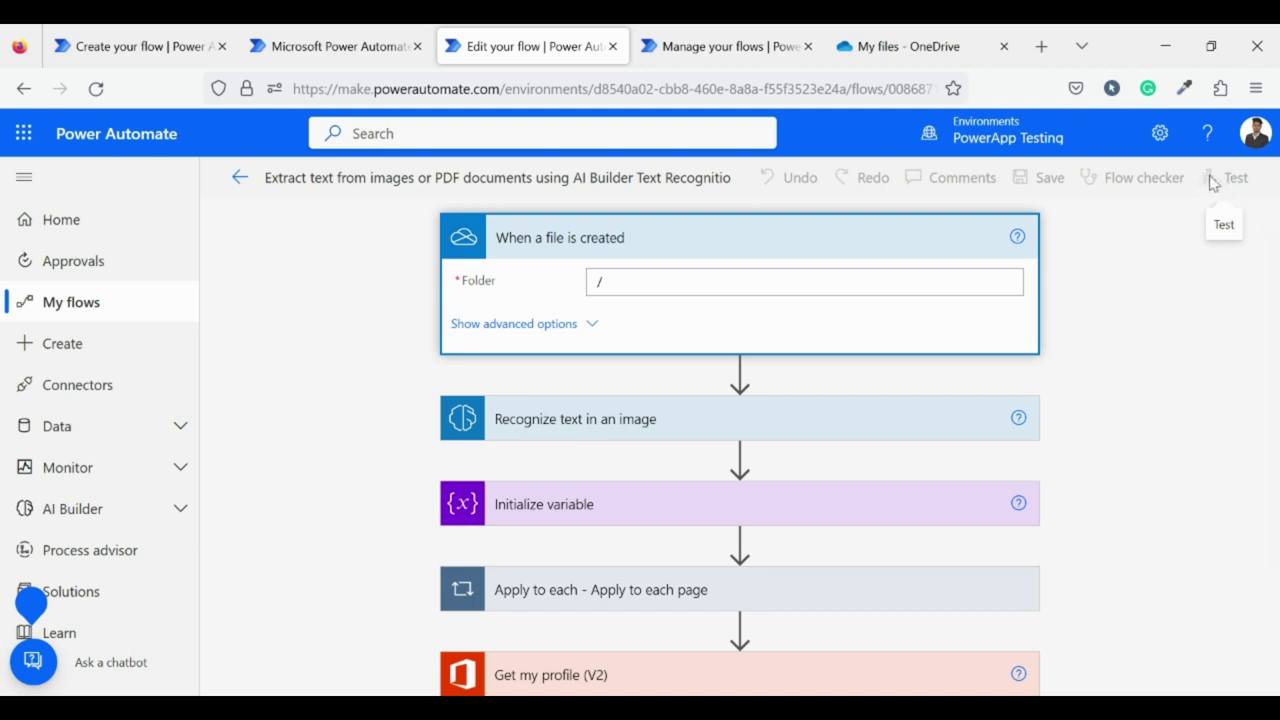
click(1212, 180)
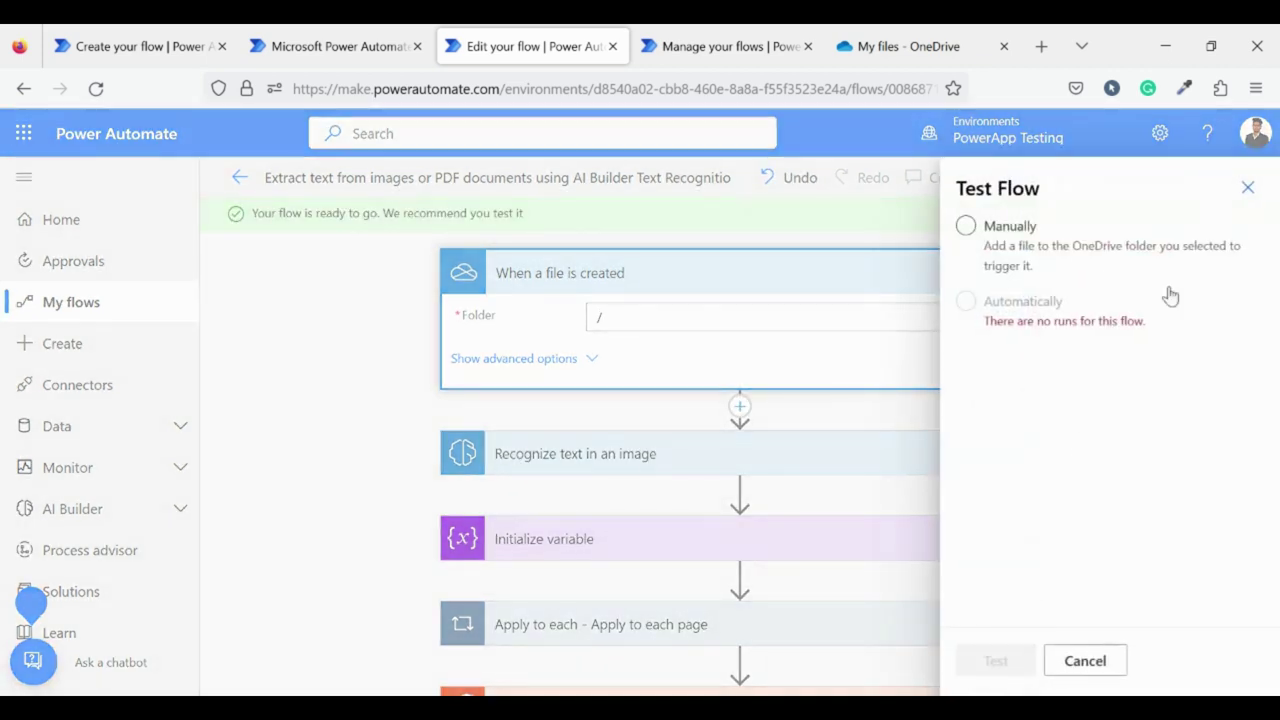
click(996, 238)
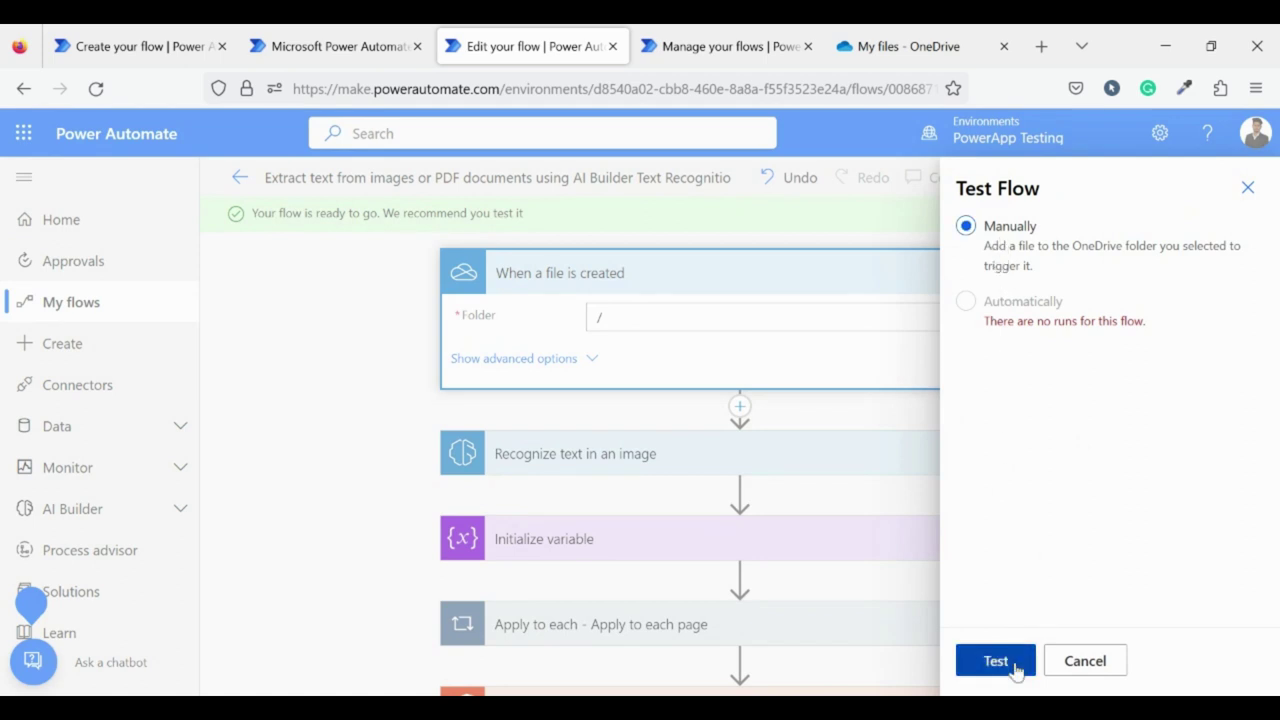
click(1012, 662)
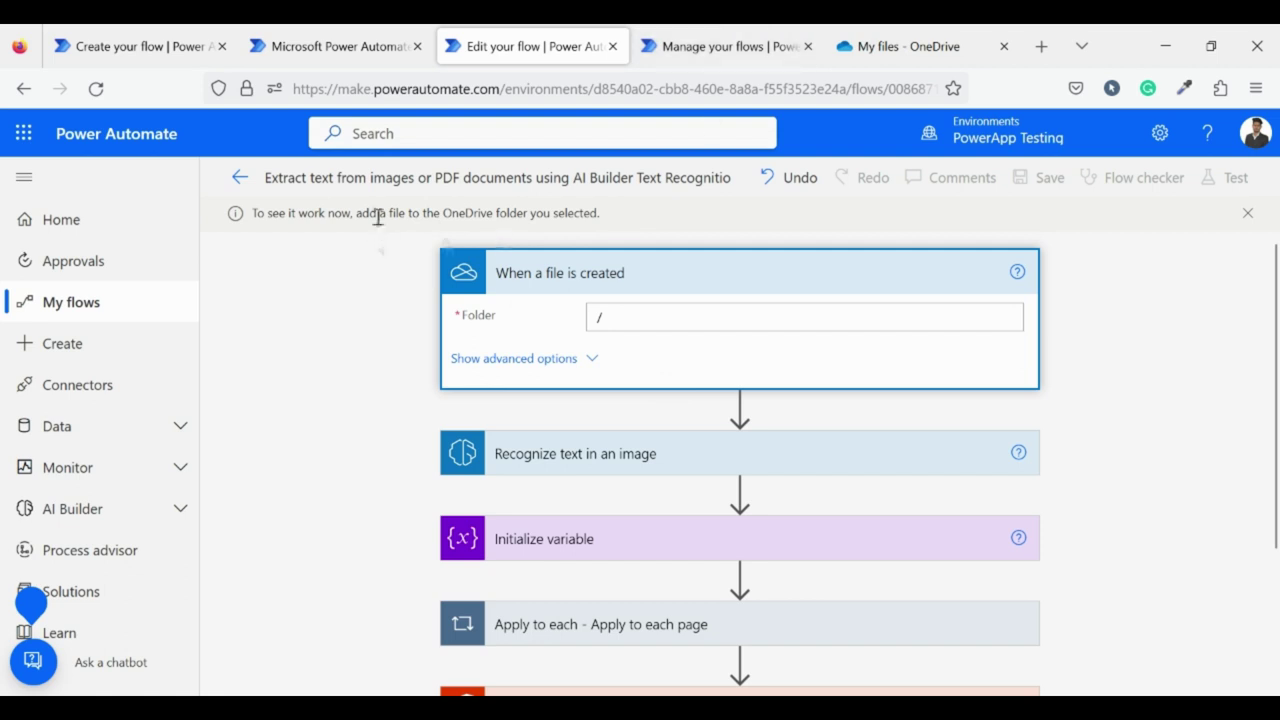
Switch to OneDrive, upload 2023-01-22 (1).png to My files to trigger the flow, and review the test run's actions.
triple_click(378, 214)
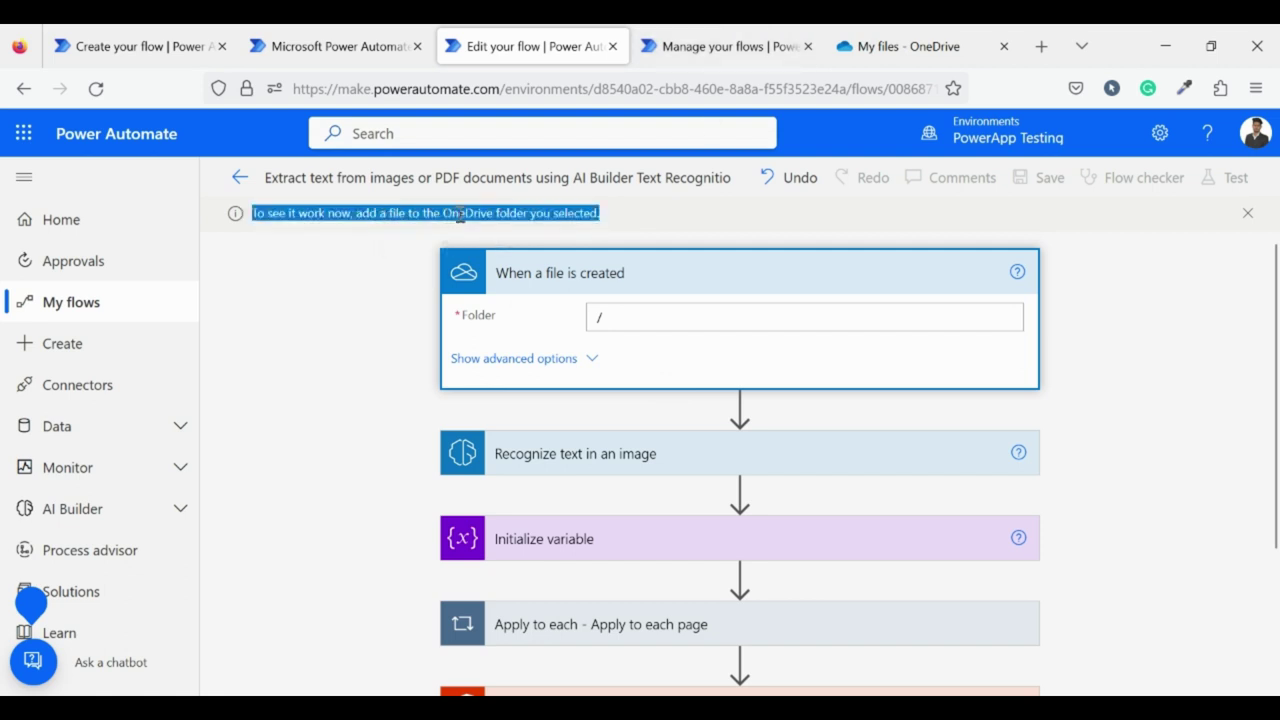
click(838, 48)
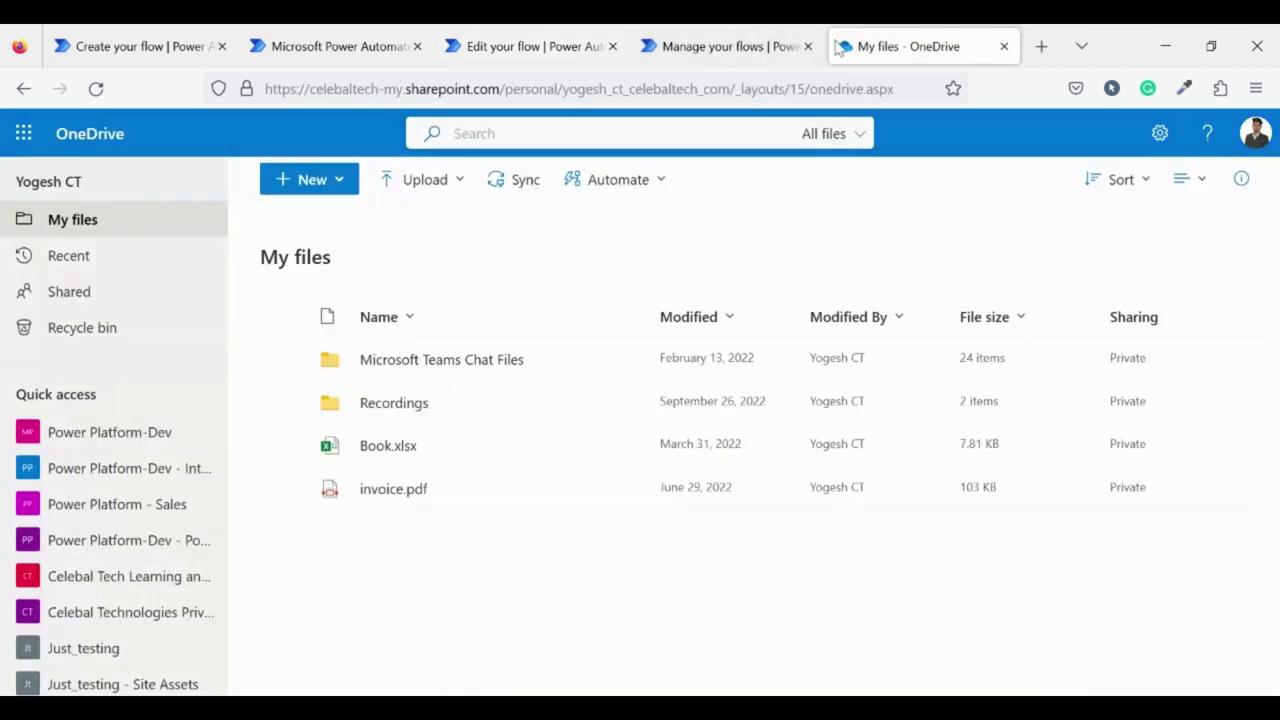
click(421, 190)
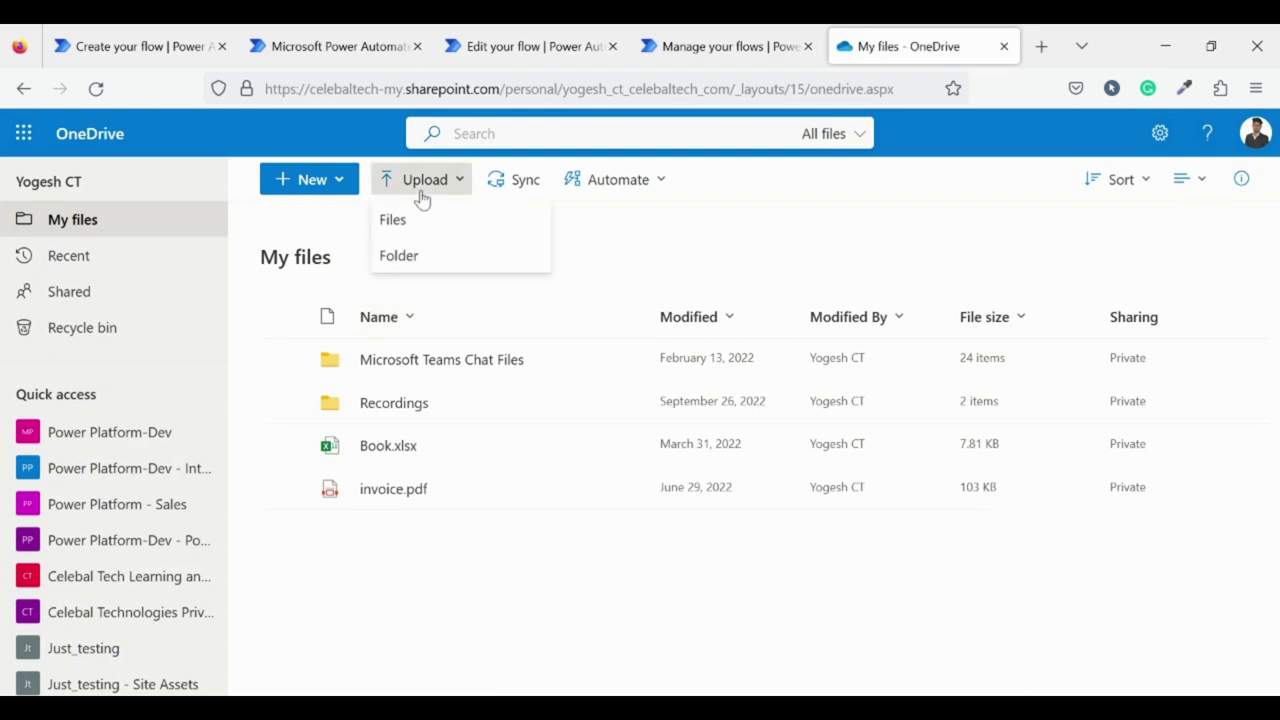
click(434, 228)
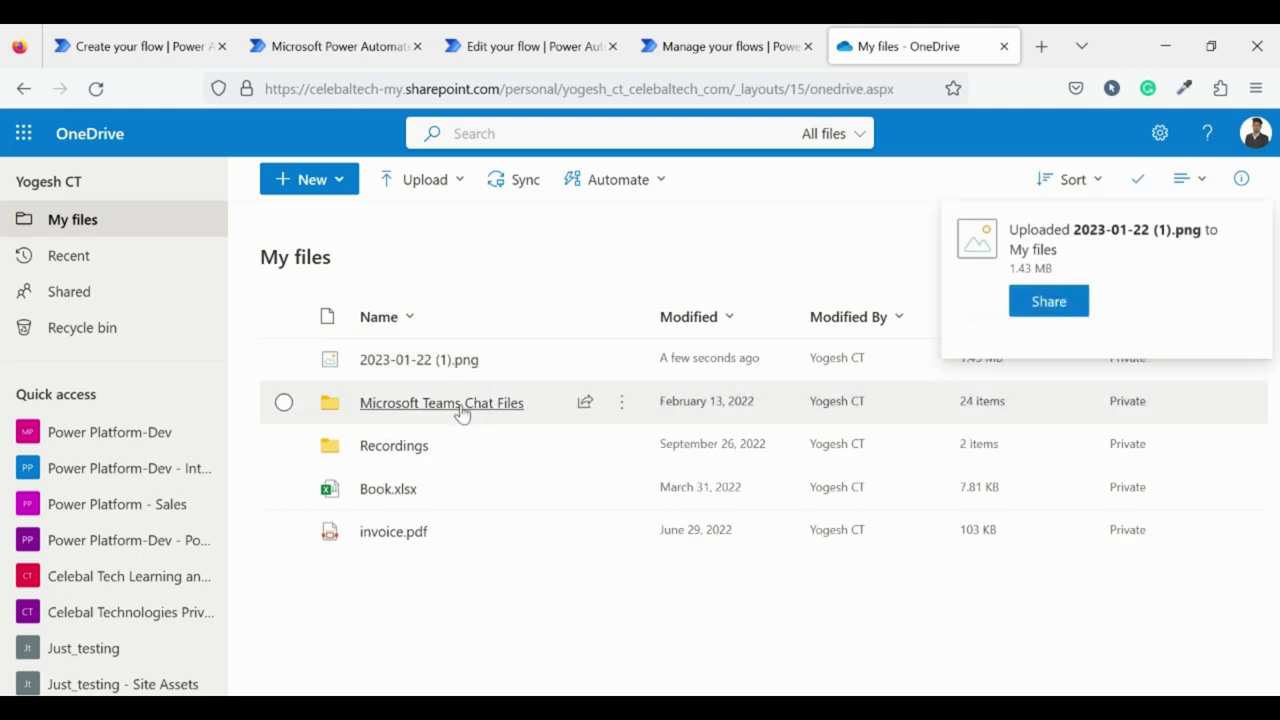
drag(423, 366, 395, 283)
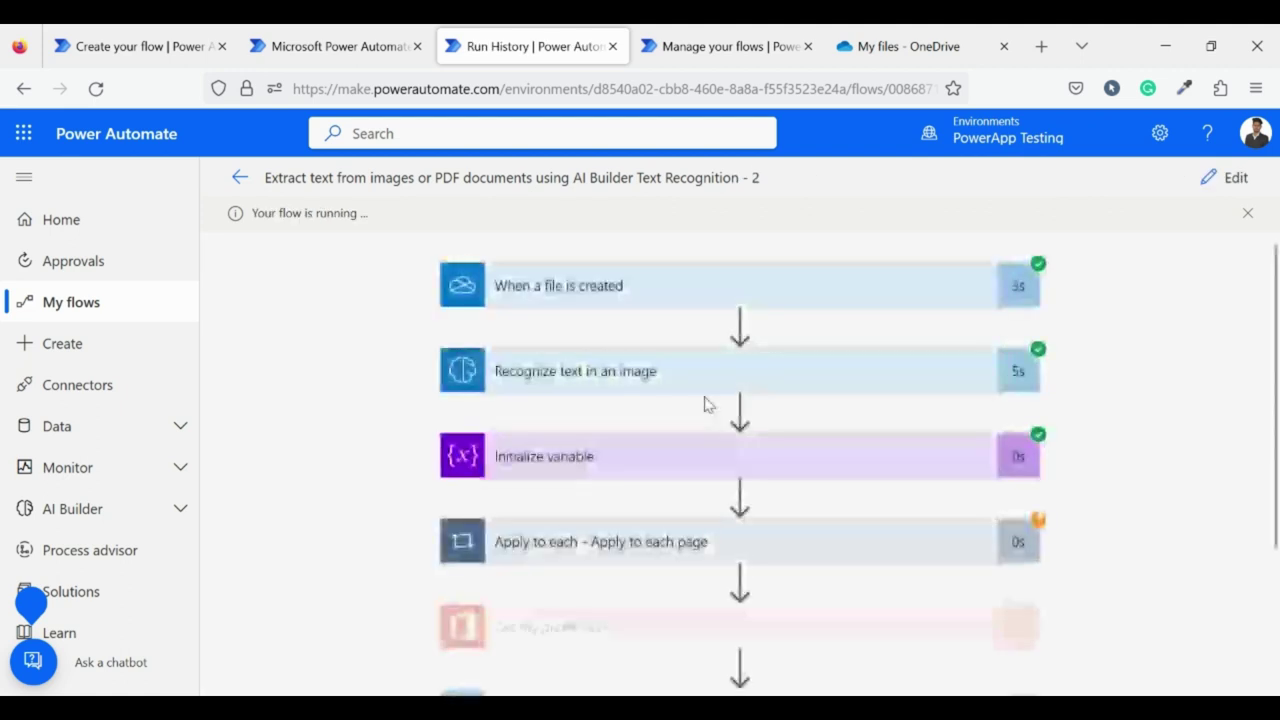
scroll(705, 404, down, 2)
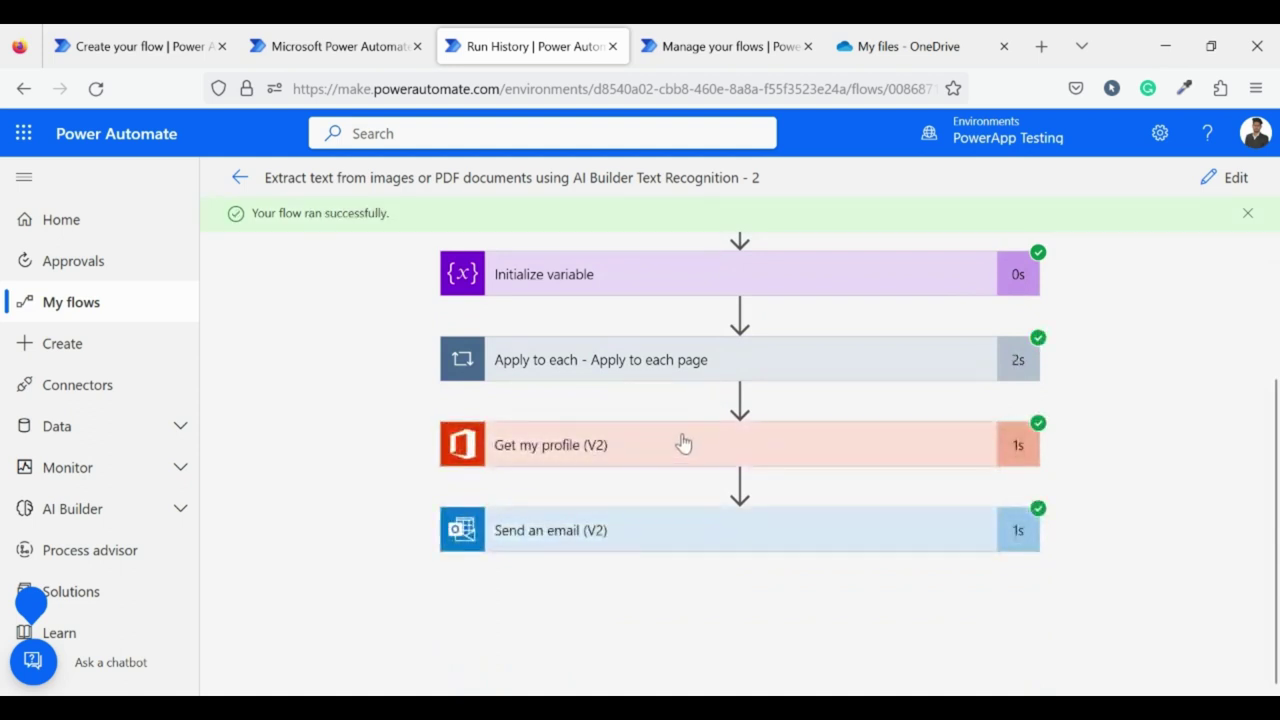
scroll(658, 318, up, 3)
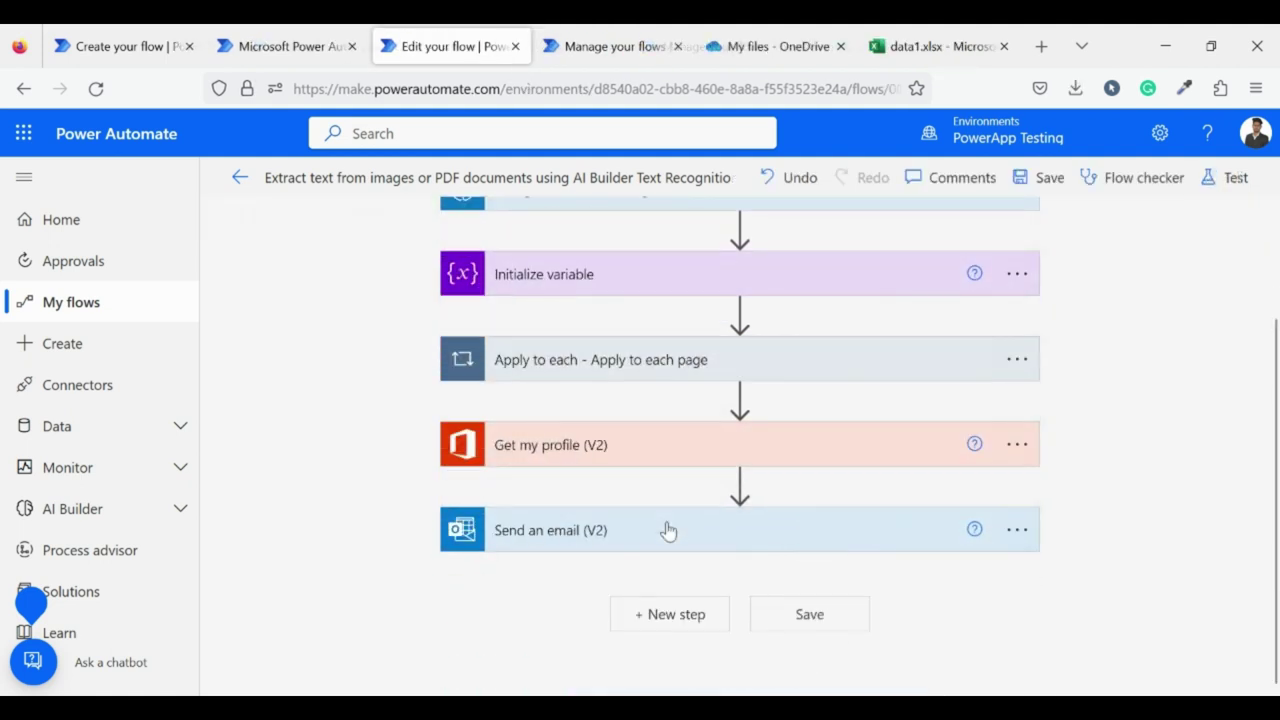
Insert an Excel Online (OneDrive) Add a row into a table action between Apply to each page and Get my profile (V2).
scroll(666, 531, up, 1)
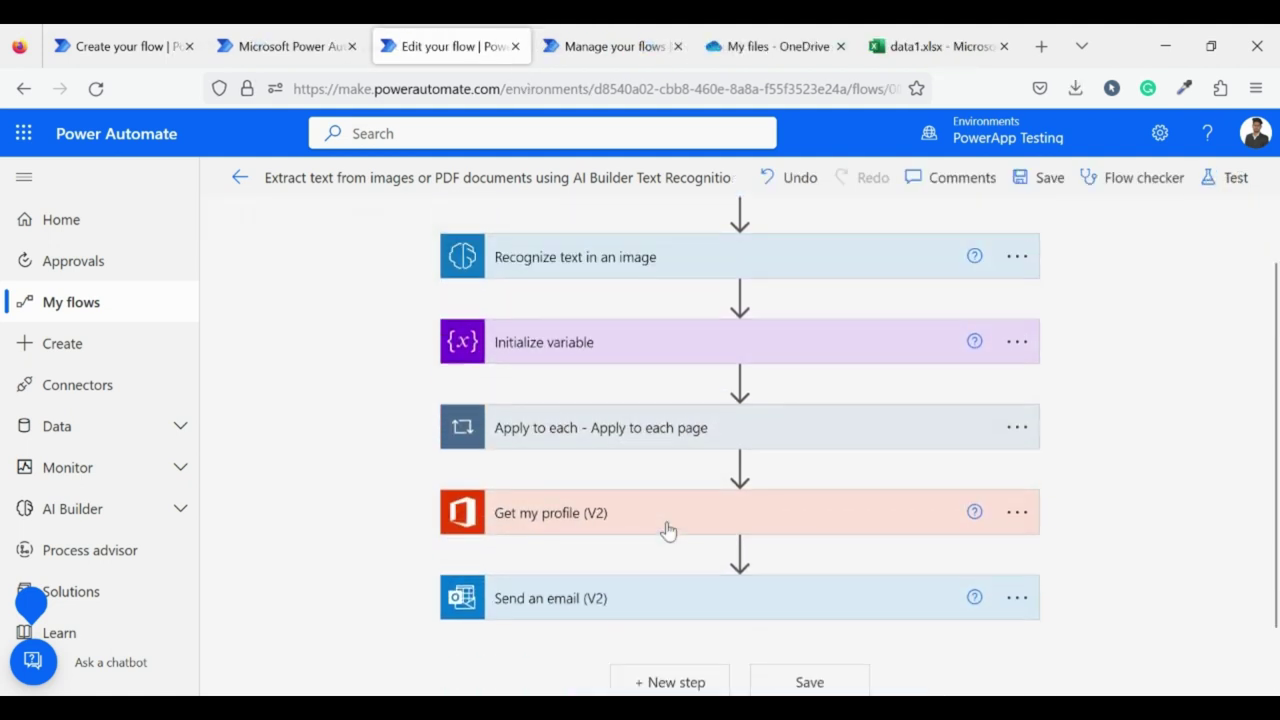
click(740, 465)
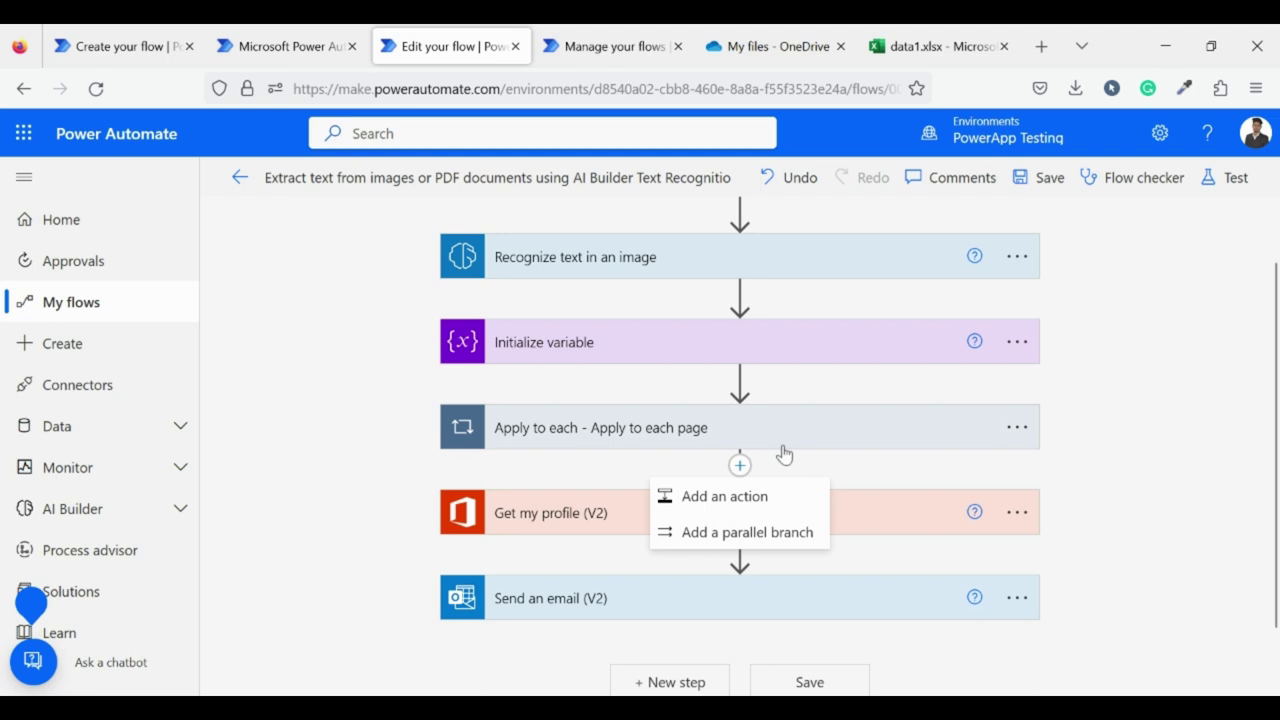
click(755, 496)
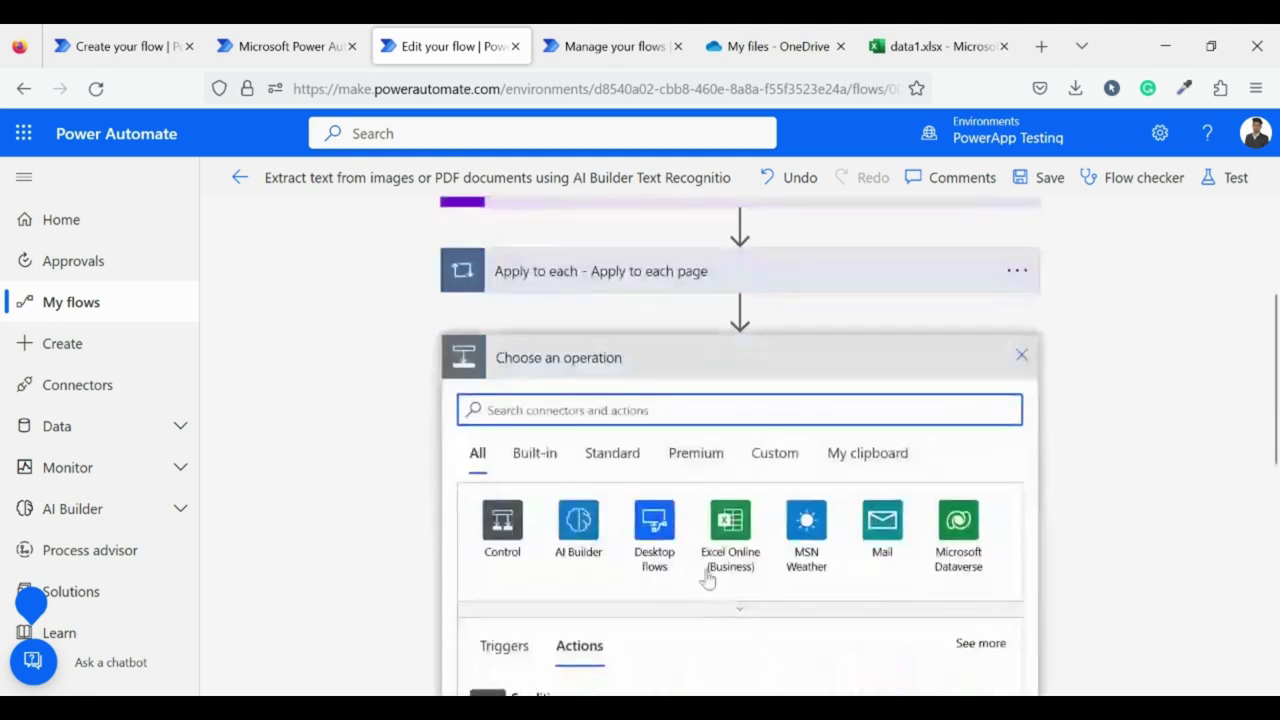
text(e)
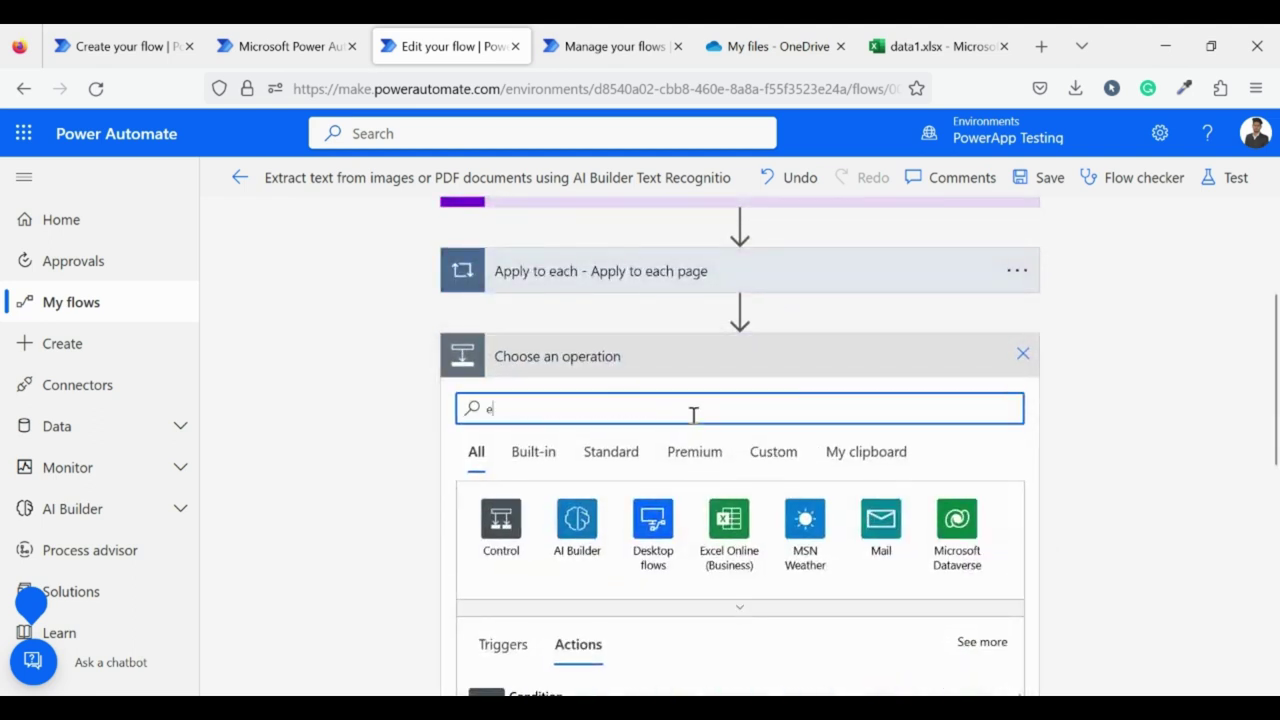
text(xce)
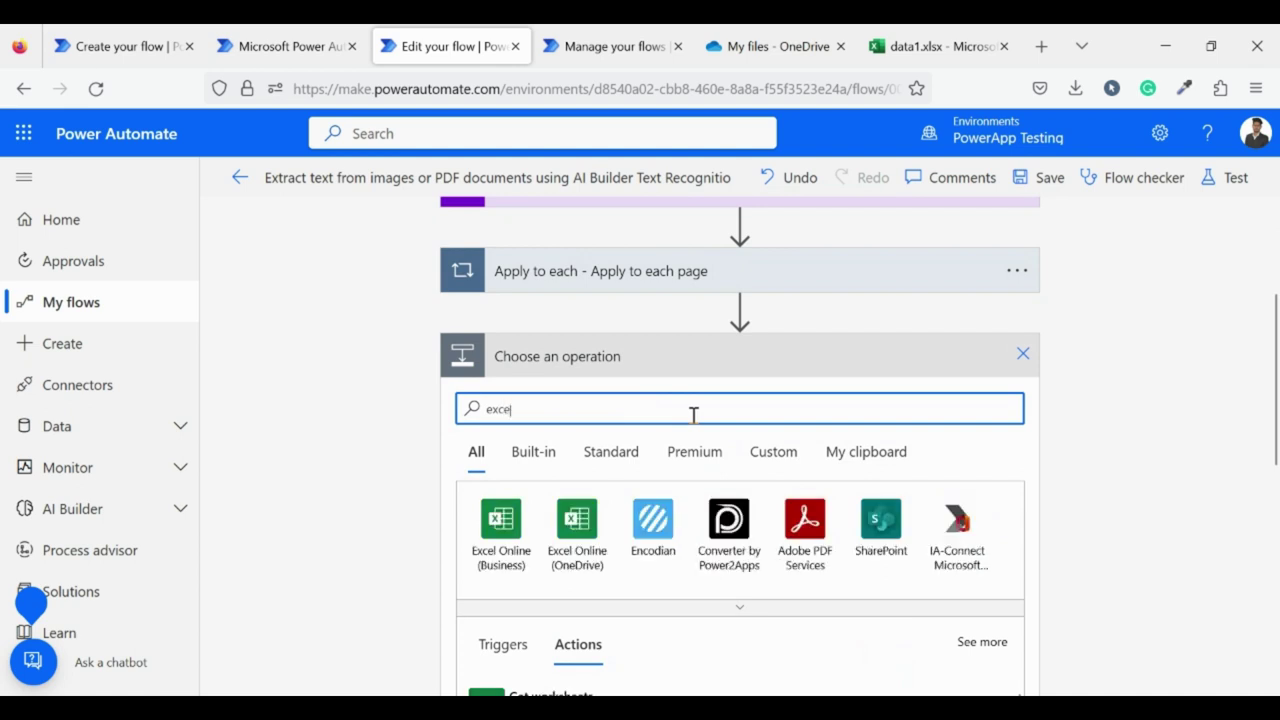
text(l)
click(567, 535)
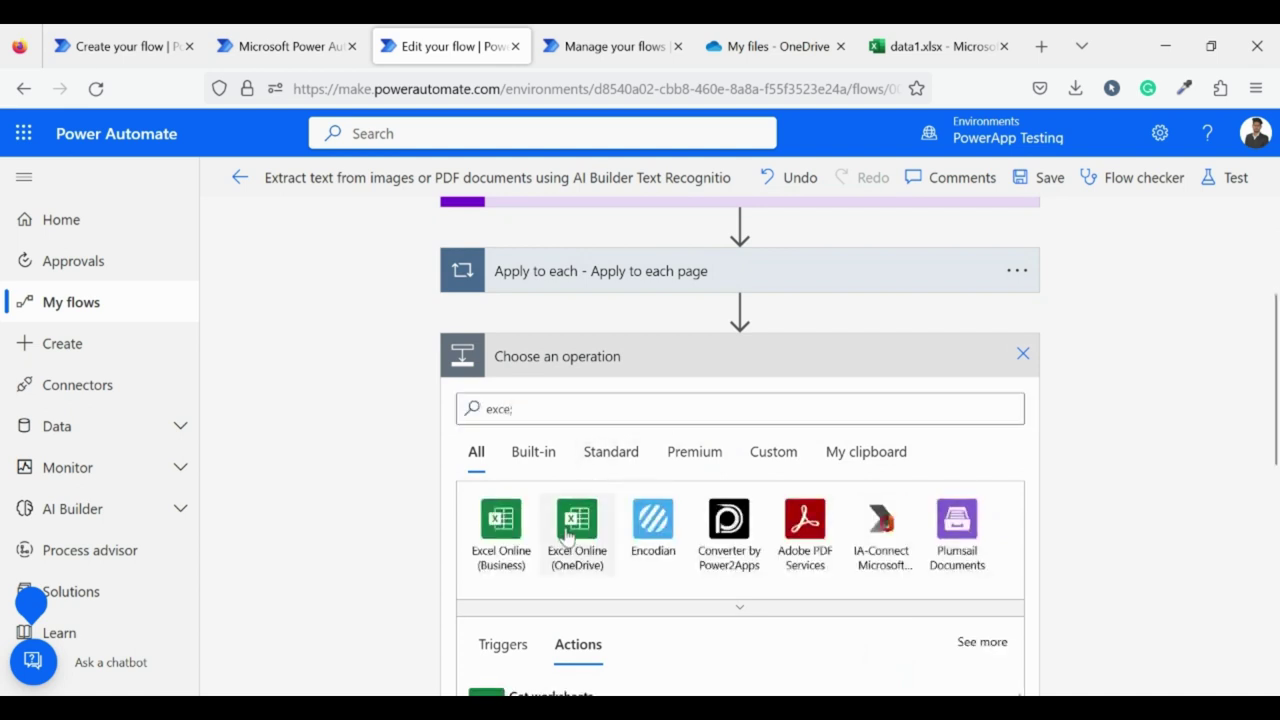
scroll(567, 535, down, 2)
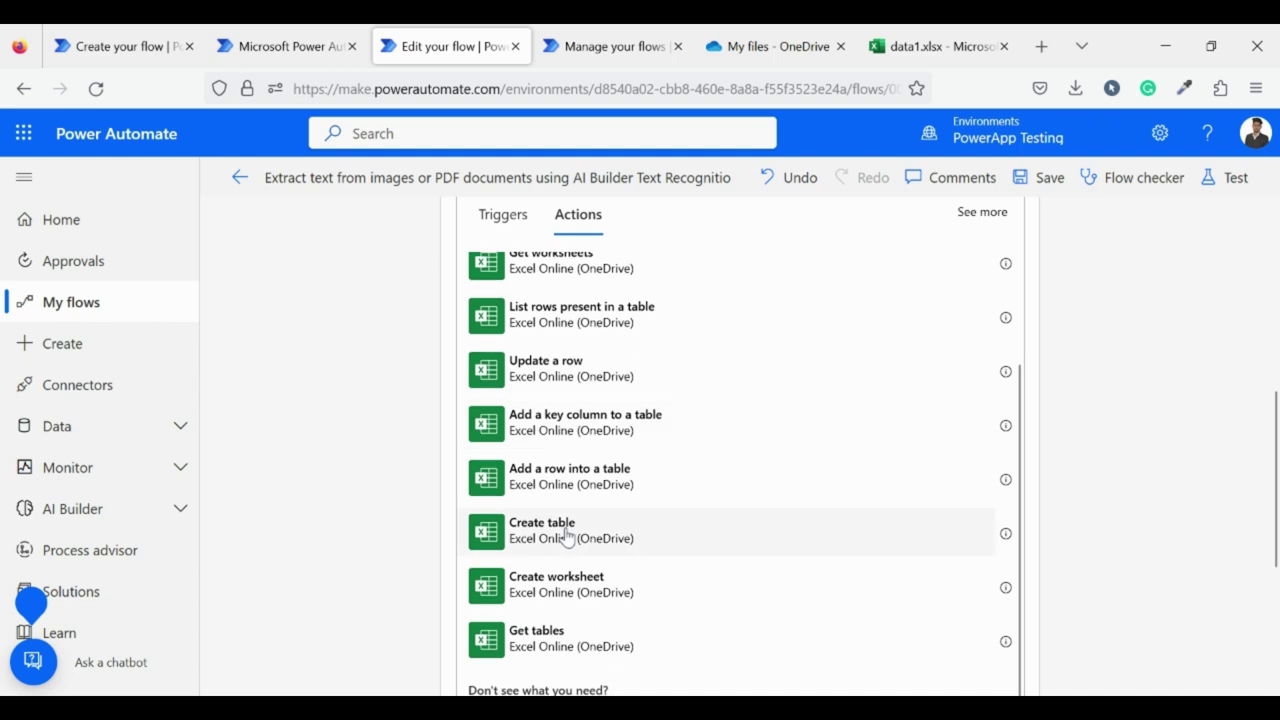
scroll(567, 535, down, 1)
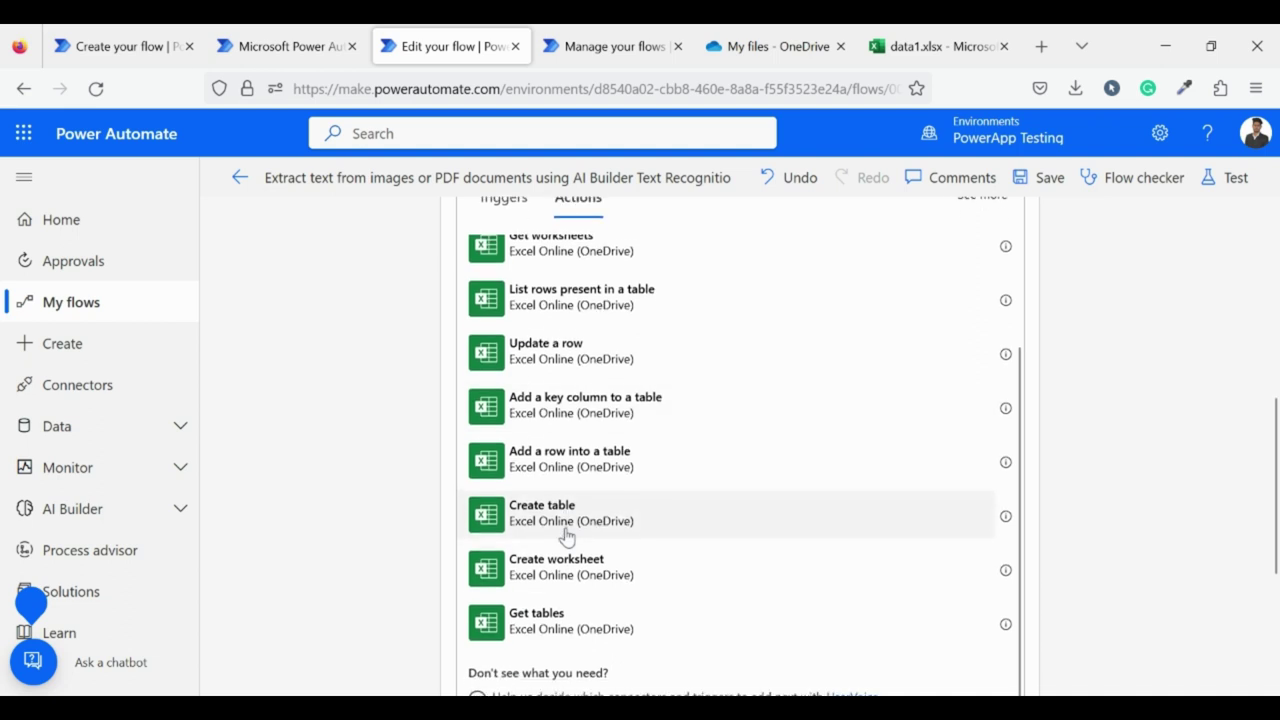
click(576, 454)
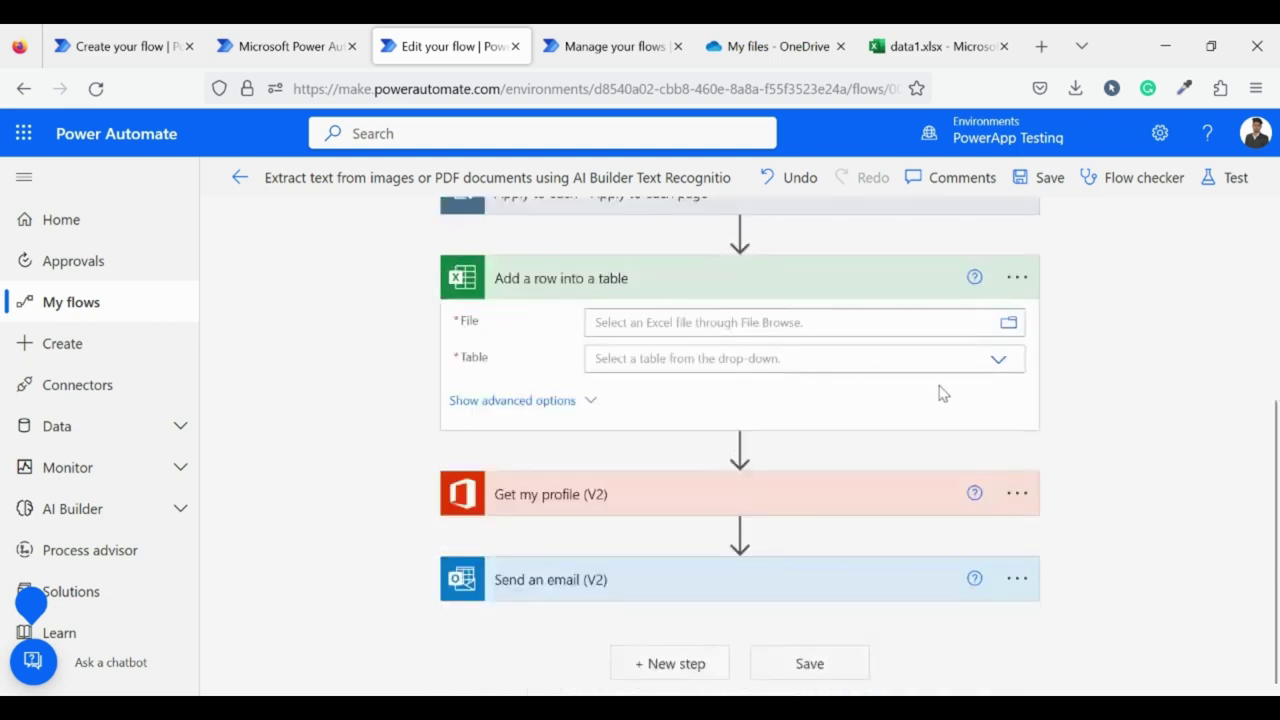
Set the Add a row into a table action to file /data1.xlsx and Table2, with the Extracted text variable in the Image column.
click(1008, 322)
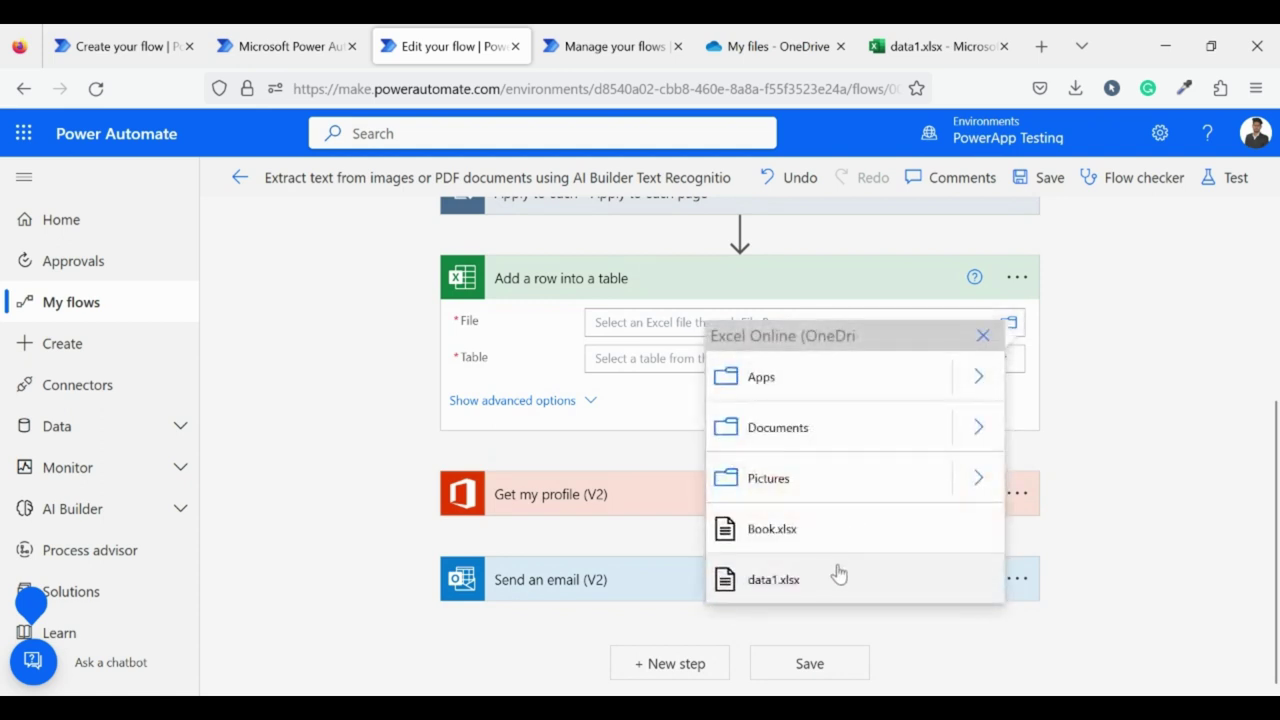
click(835, 590)
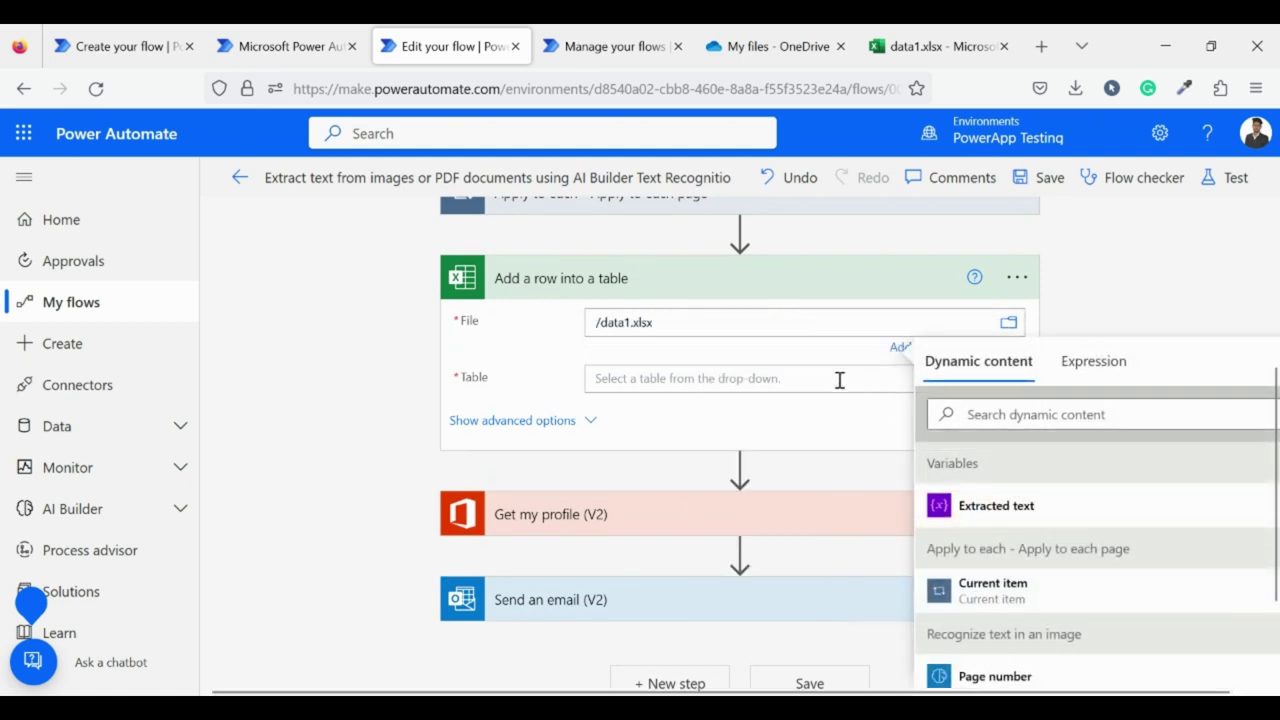
click(835, 377)
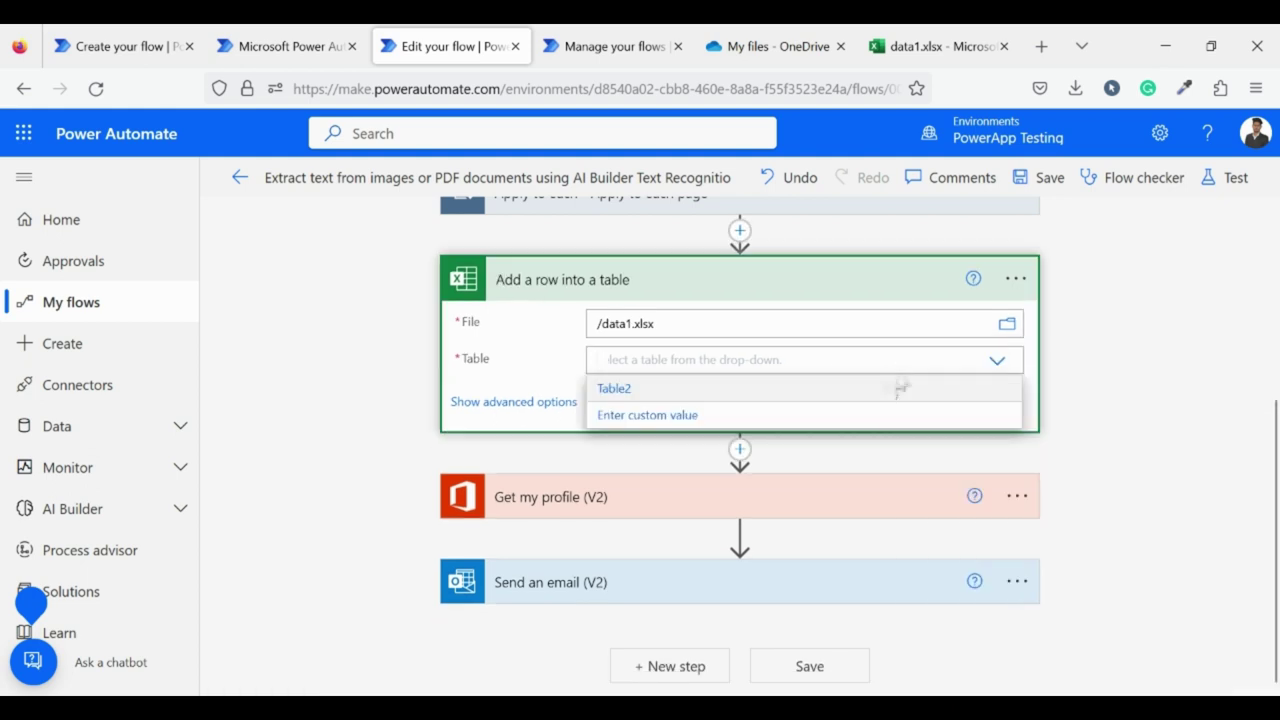
click(890, 388)
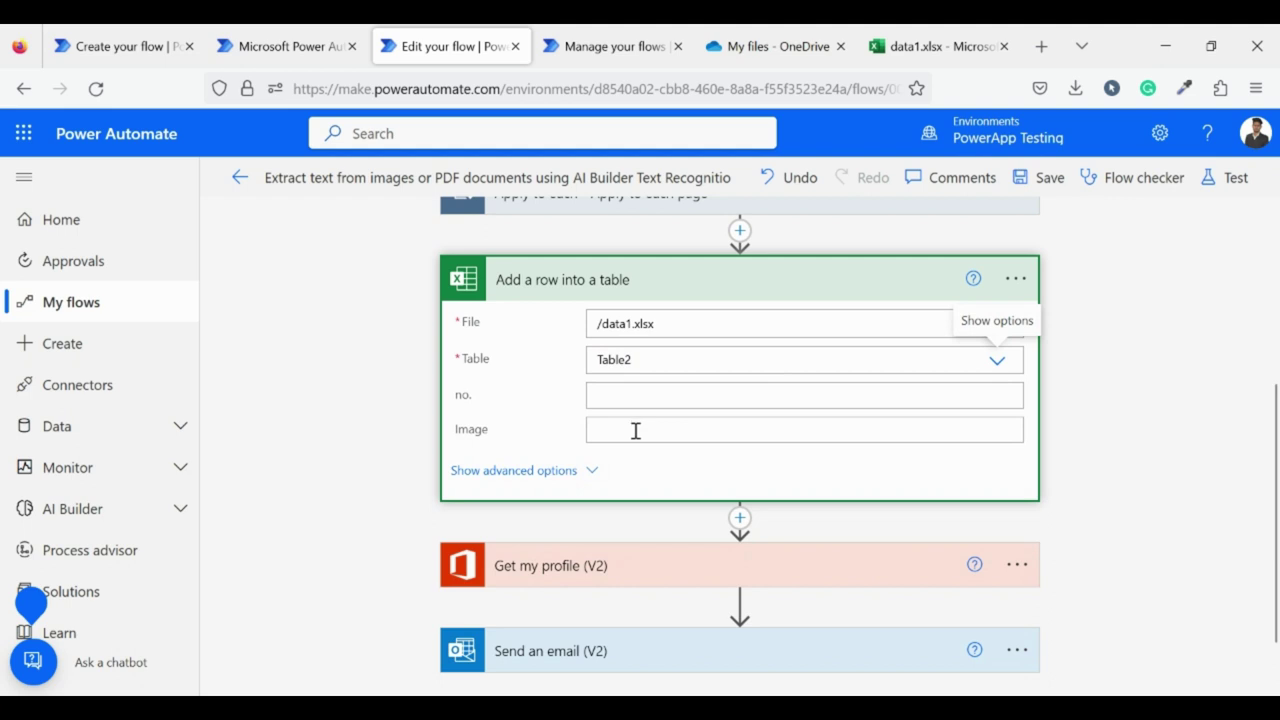
click(635, 430)
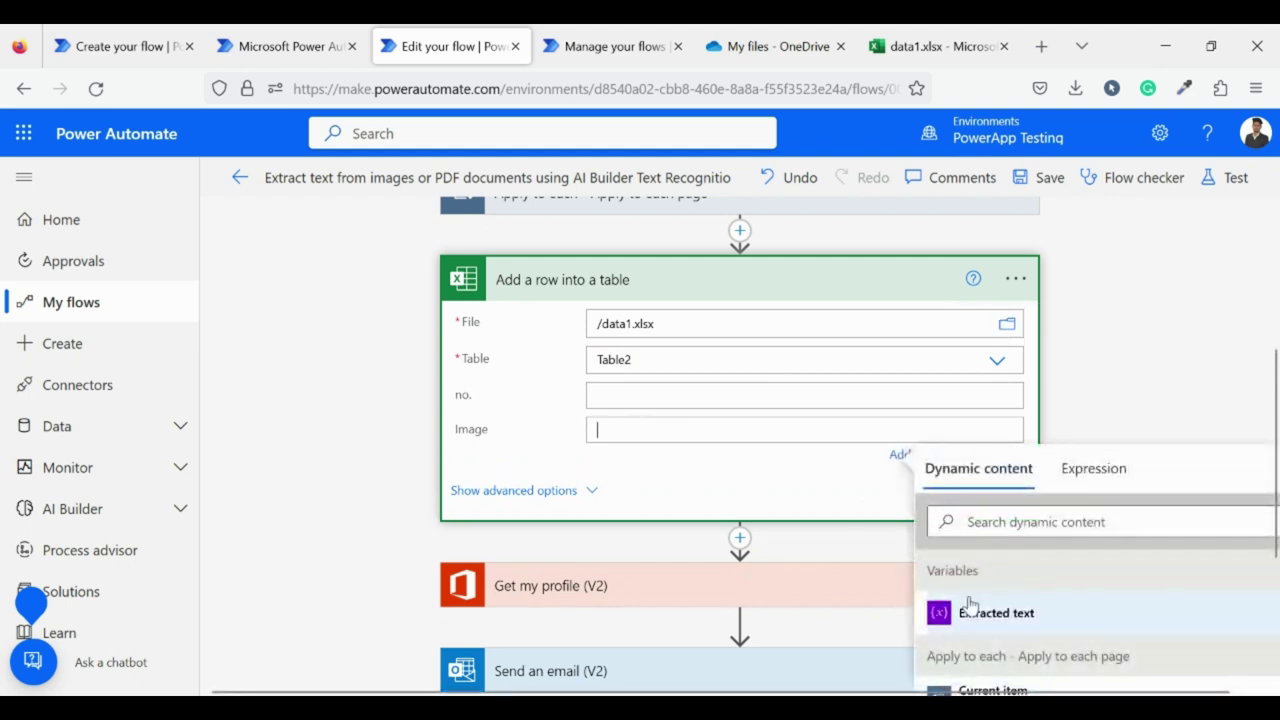
click(970, 612)
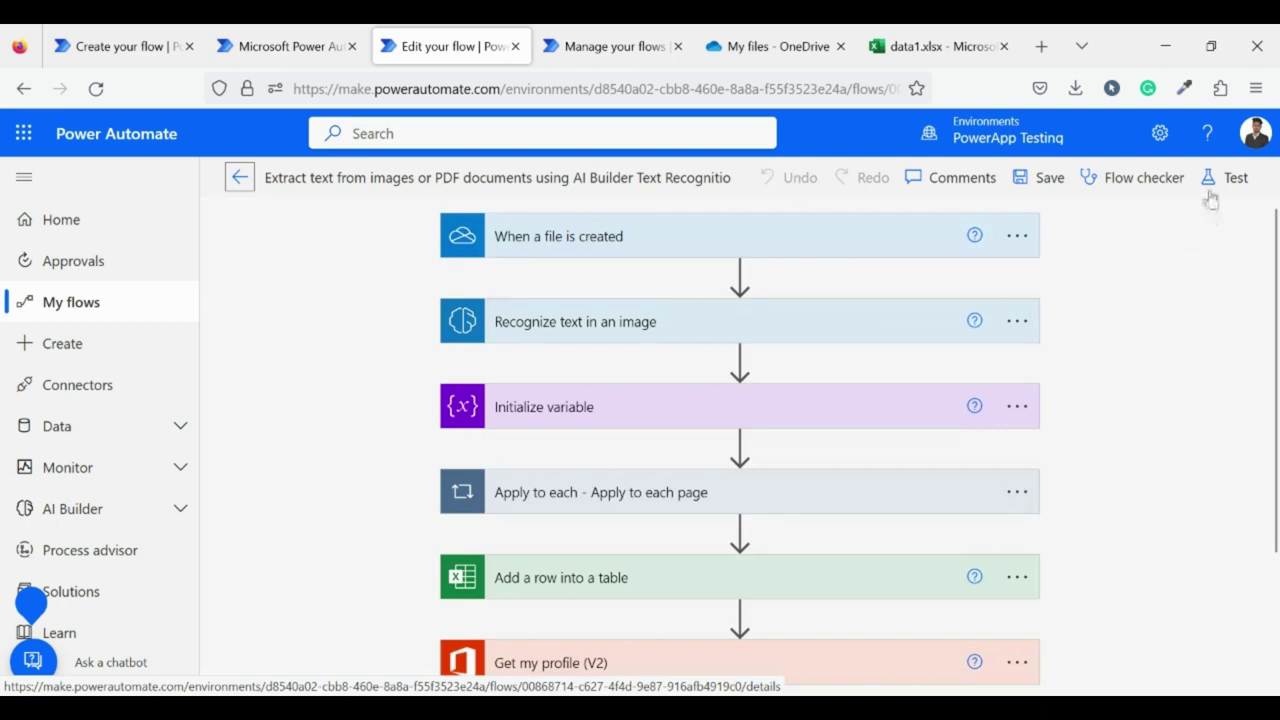
Save and test the flow automatically with the most recent recently used trigger, and review the progress of the run's actions.
click(1212, 190)
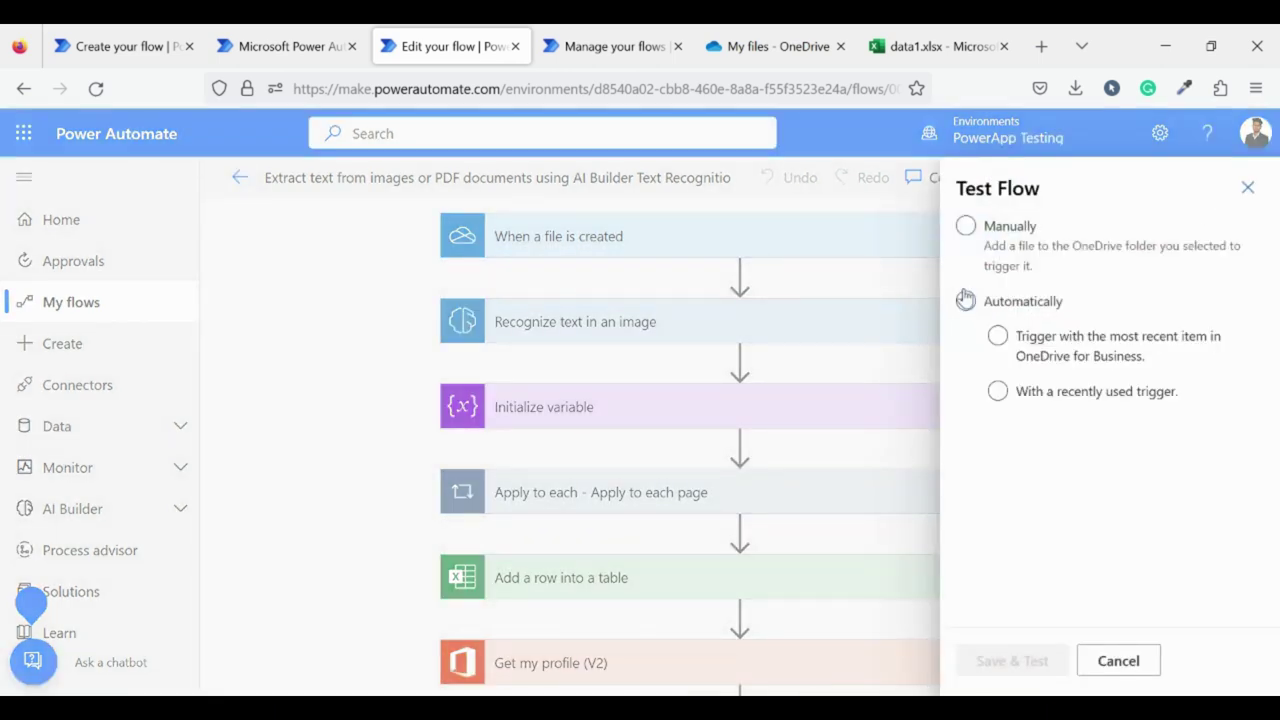
click(965, 301)
click(998, 391)
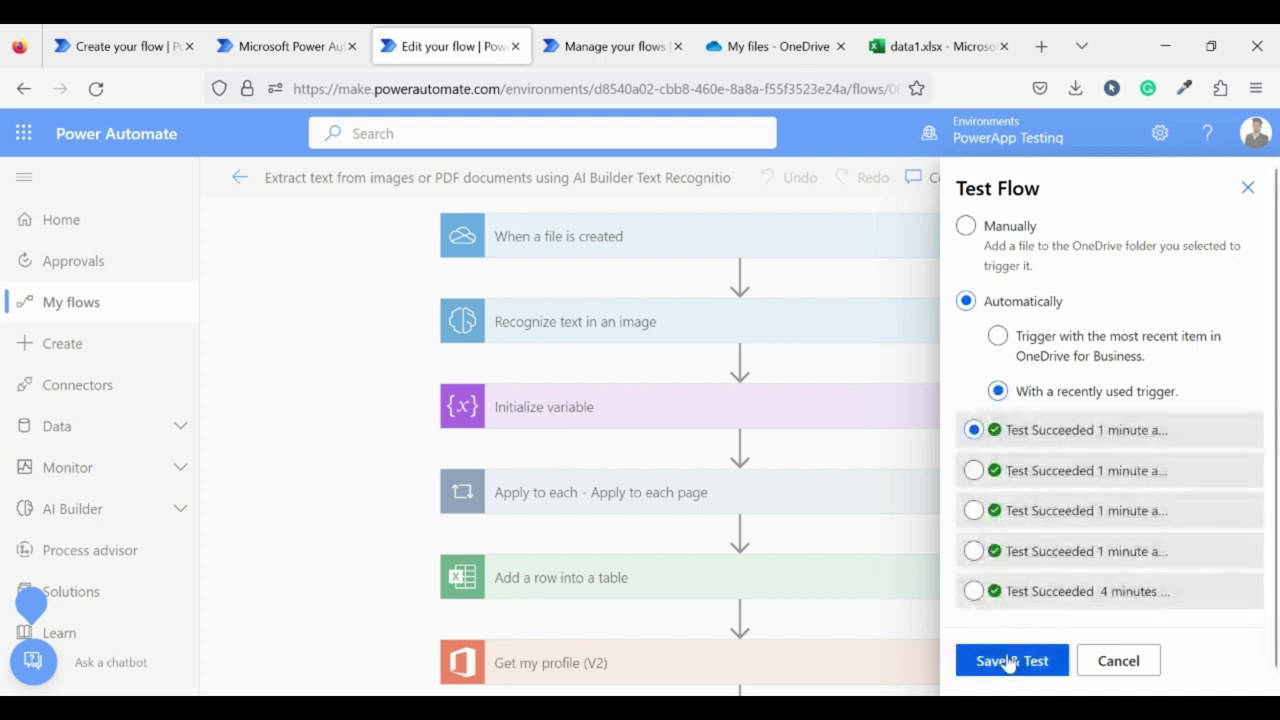
click(1010, 660)
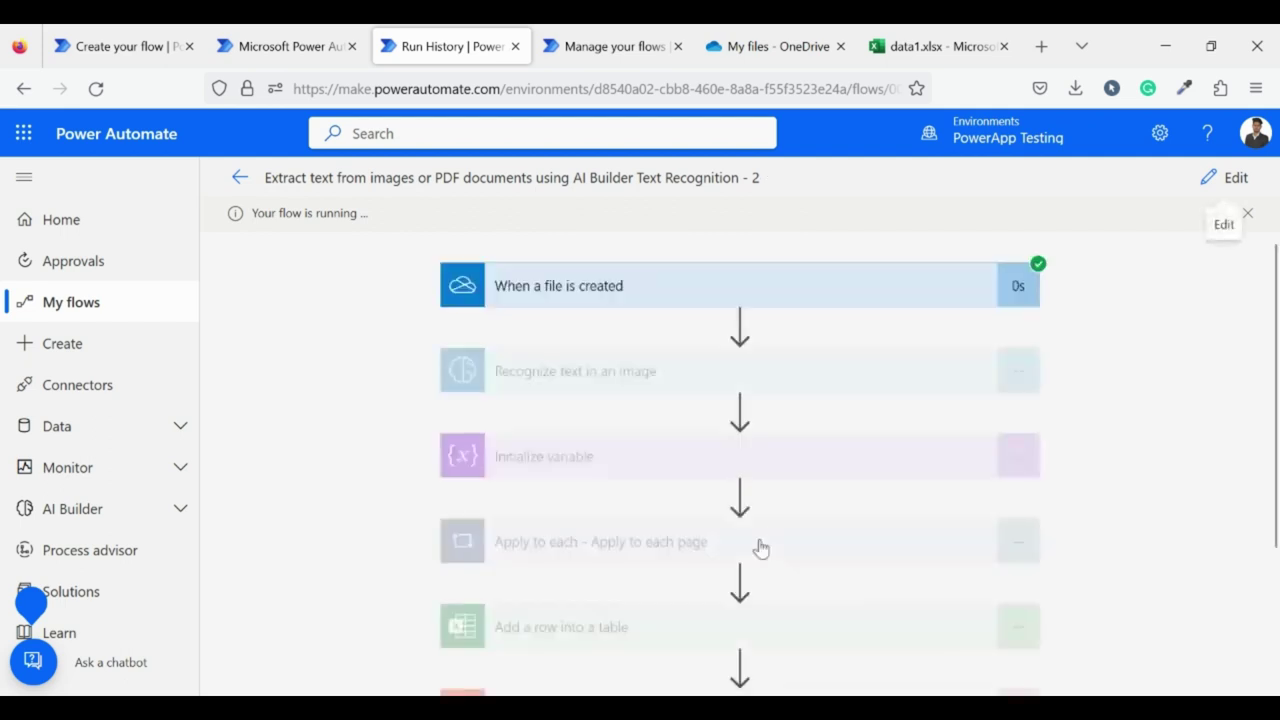
scroll(760, 548, down, 2)
scroll(760, 548, up, 2)
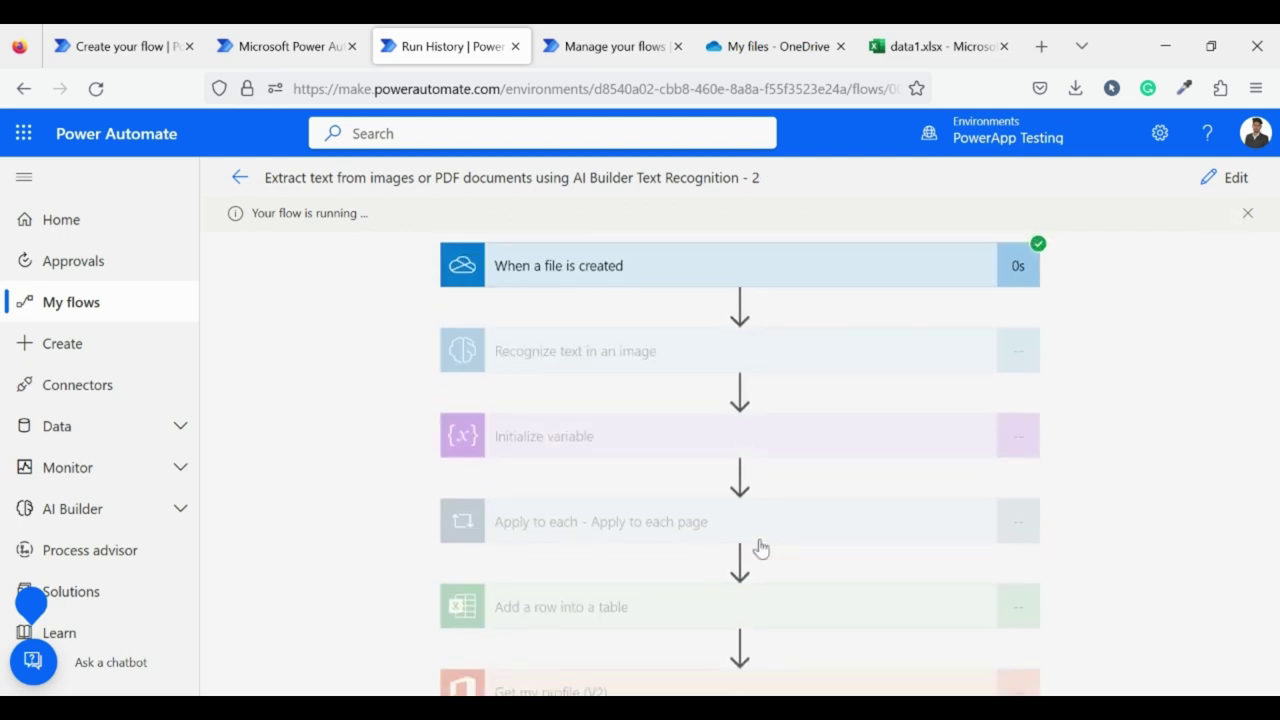
scroll(760, 548, down, 3)
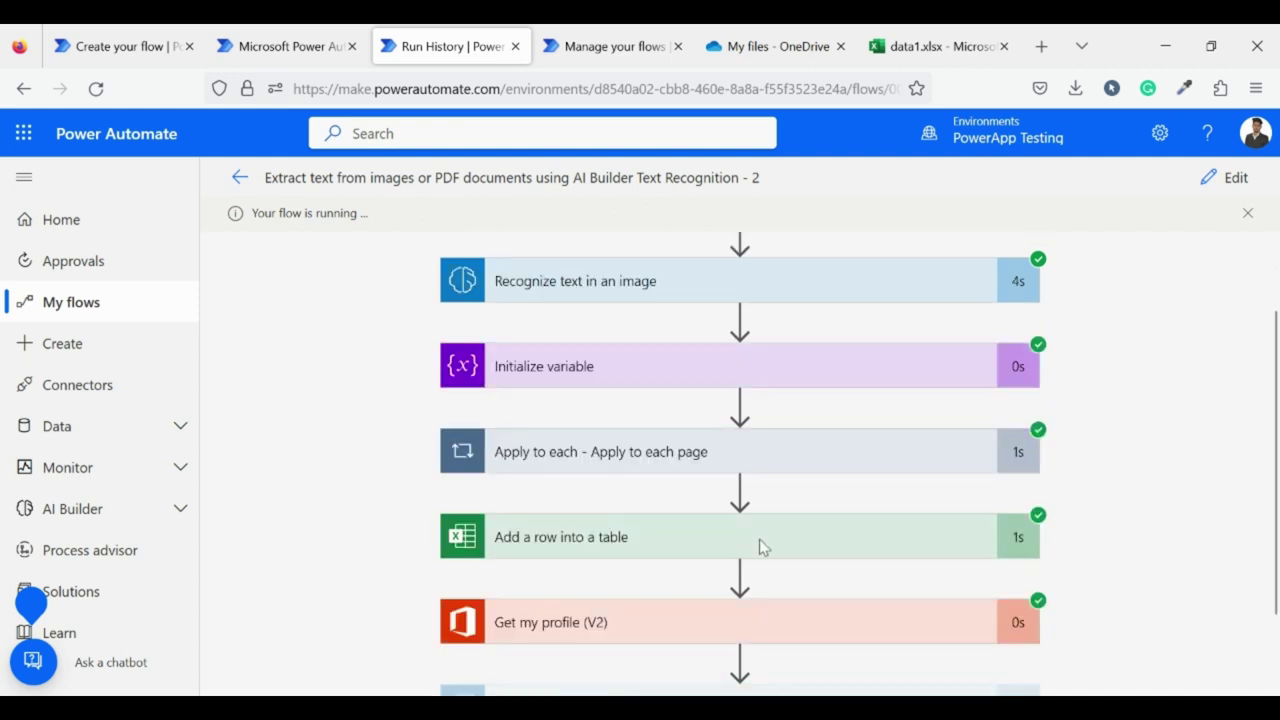